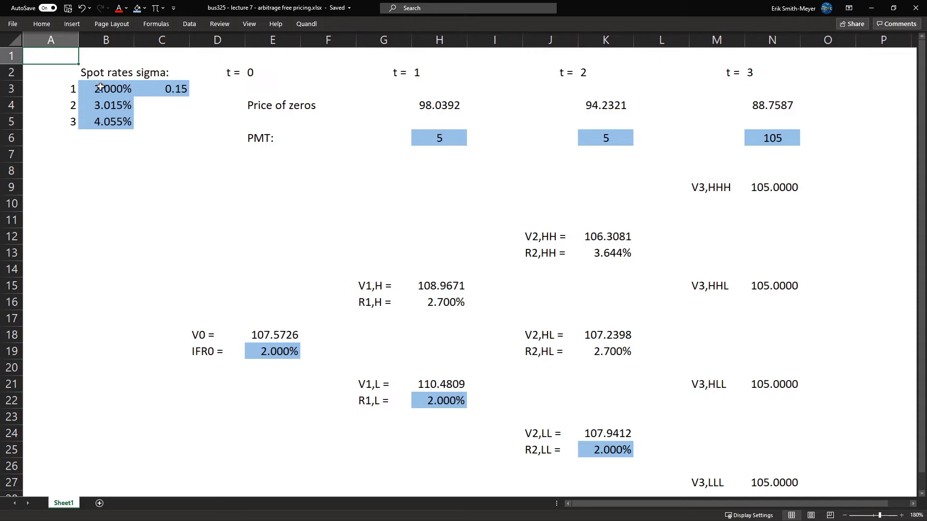
Review the spot rates in B3:B5 and inspect the t = 1 zero price formula in cell H4
left_click_drag(100, 86, 106, 122)
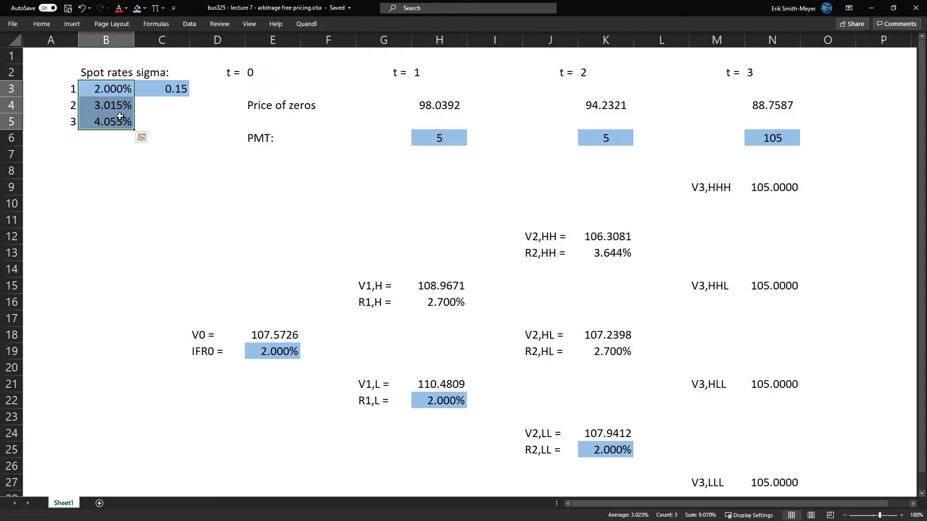
left_click(313, 104)
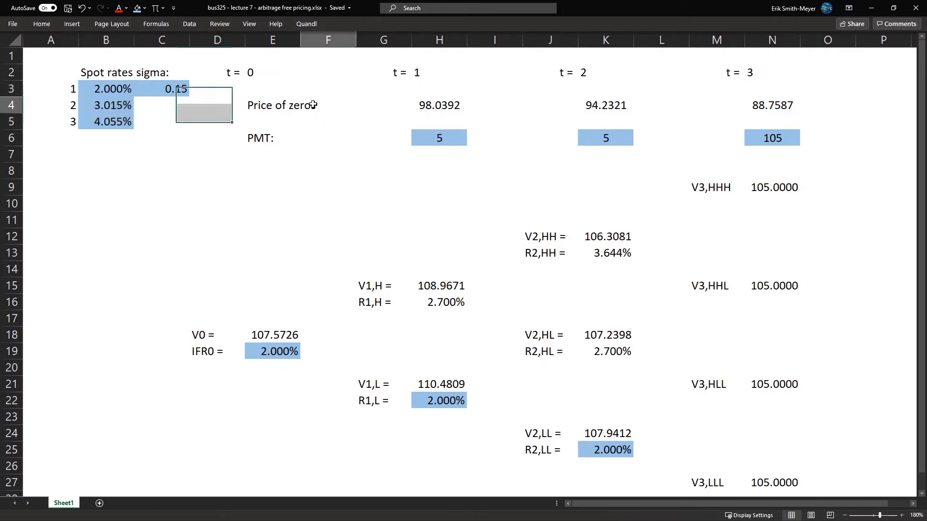
left_click(263, 105)
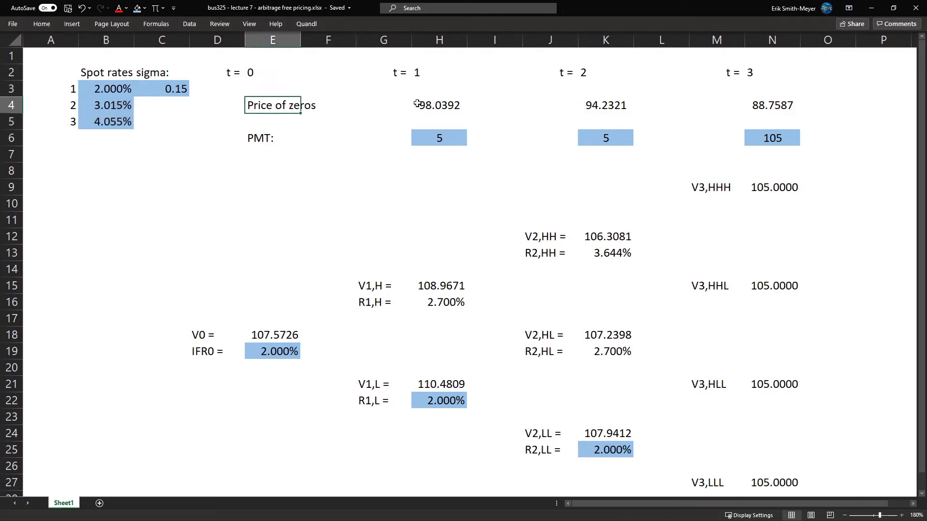
left_click(428, 104)
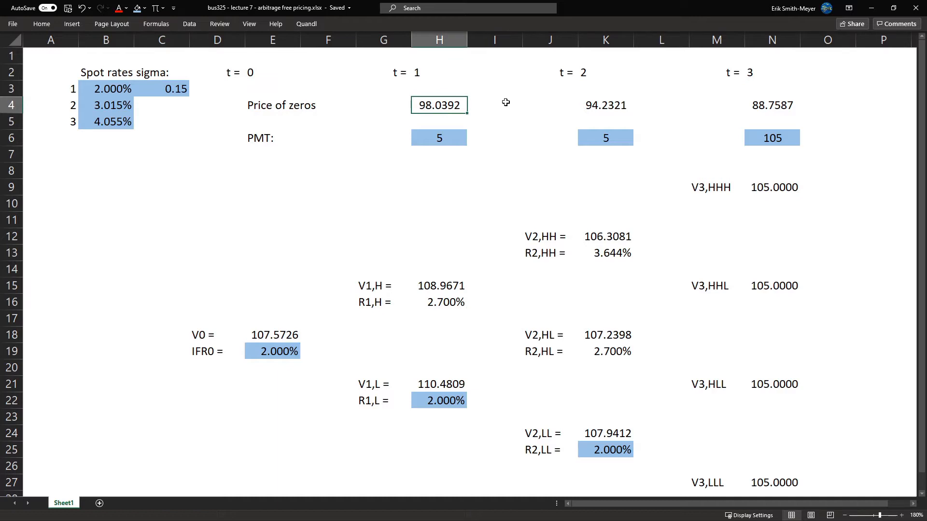
key("F2")
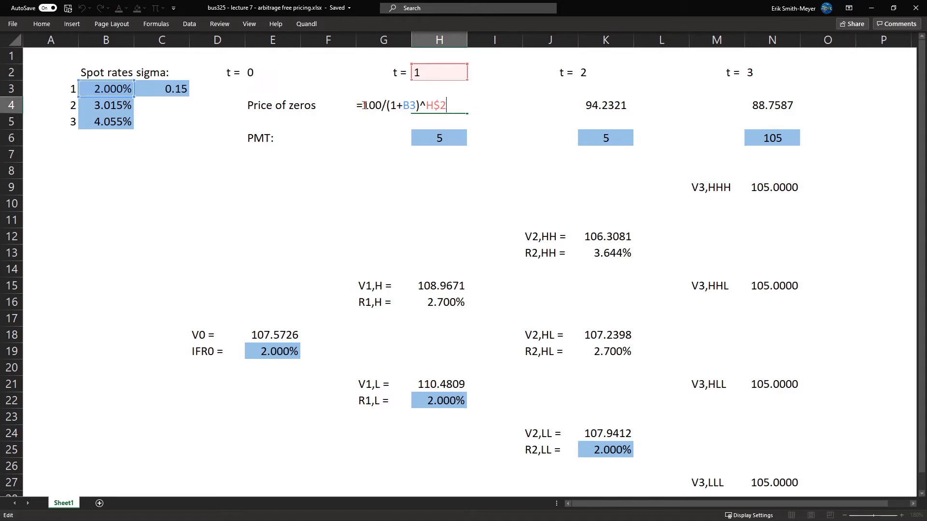
left_click_drag(364, 106, 383, 105)
key("Return")
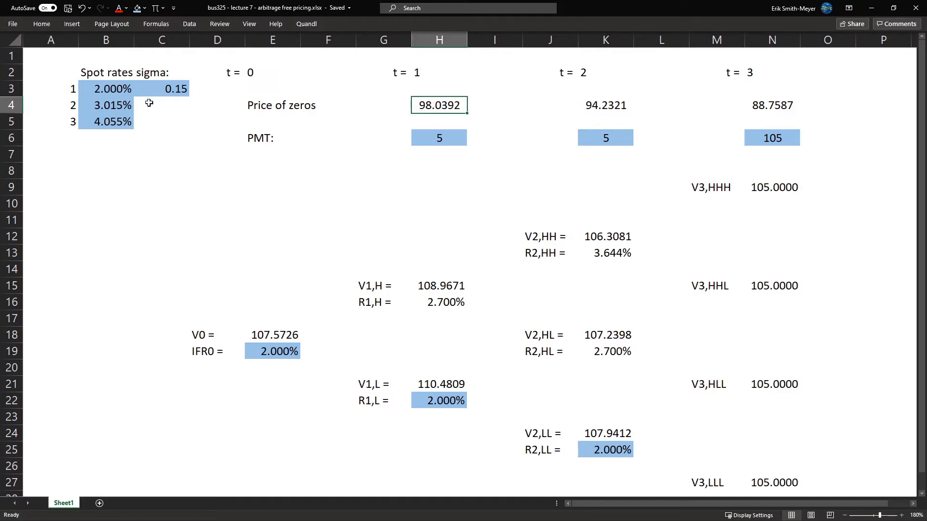
Inspect the zero price formulas for t = 2 in cell K4 and t = 3 in cell N4
left_click(602, 106)
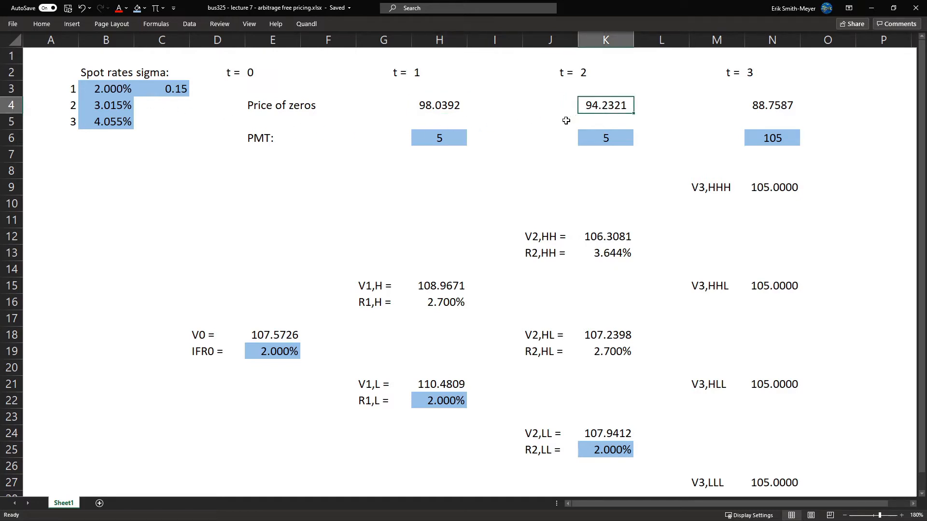
key("F2")
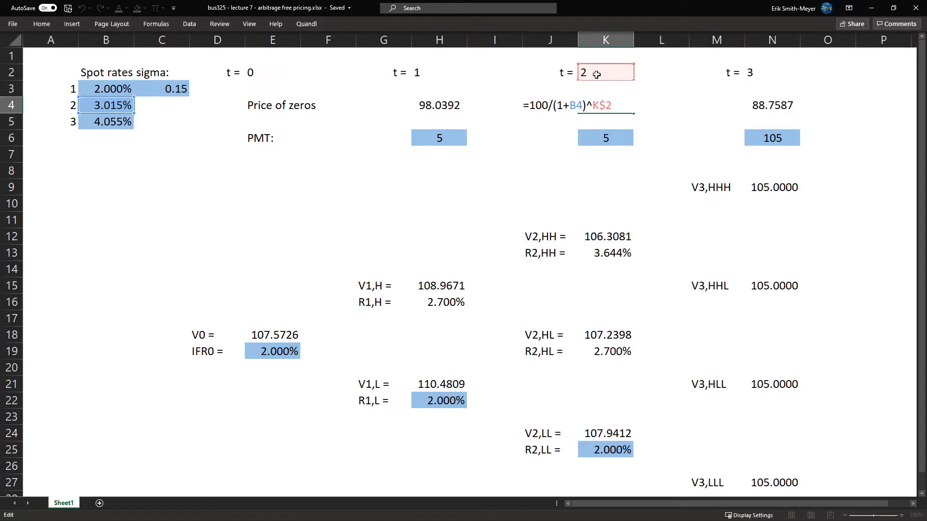
key("ctrl+Return")
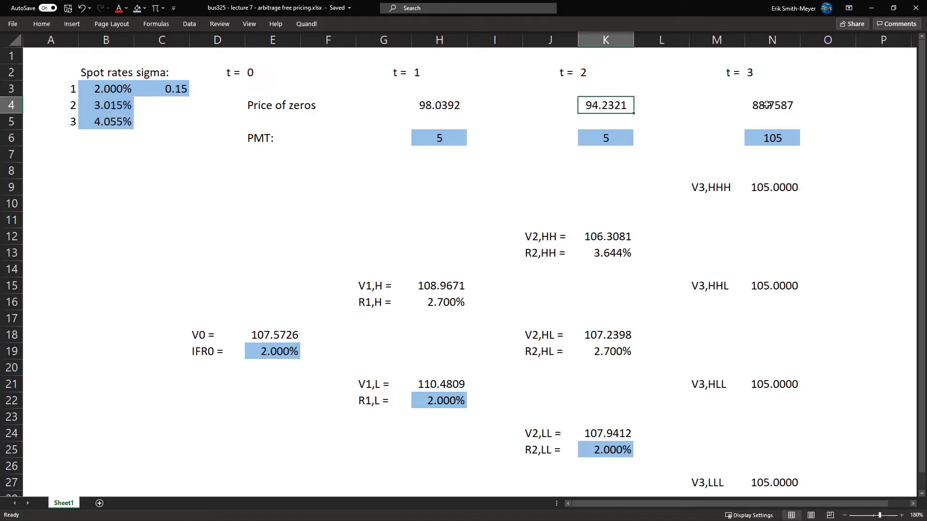
left_click(768, 104)
key("F2")
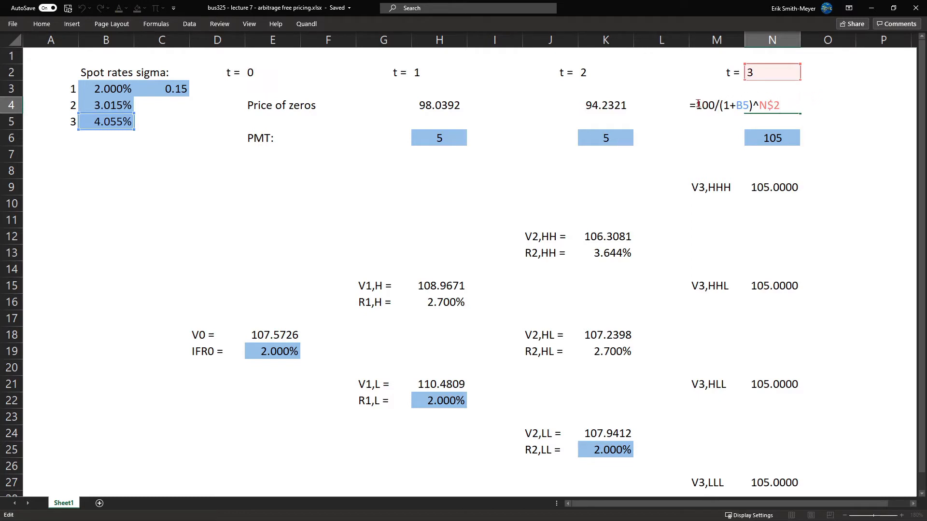
left_click_drag(698, 104, 715, 105)
key("ctrl+Return")
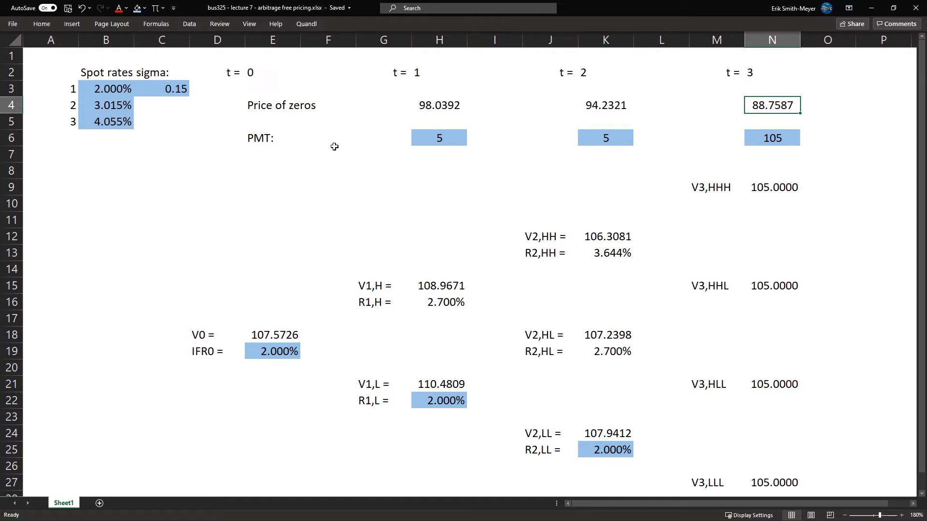
Review the sigma input in C3 and the bond payments across the PMT row
left_click(175, 89)
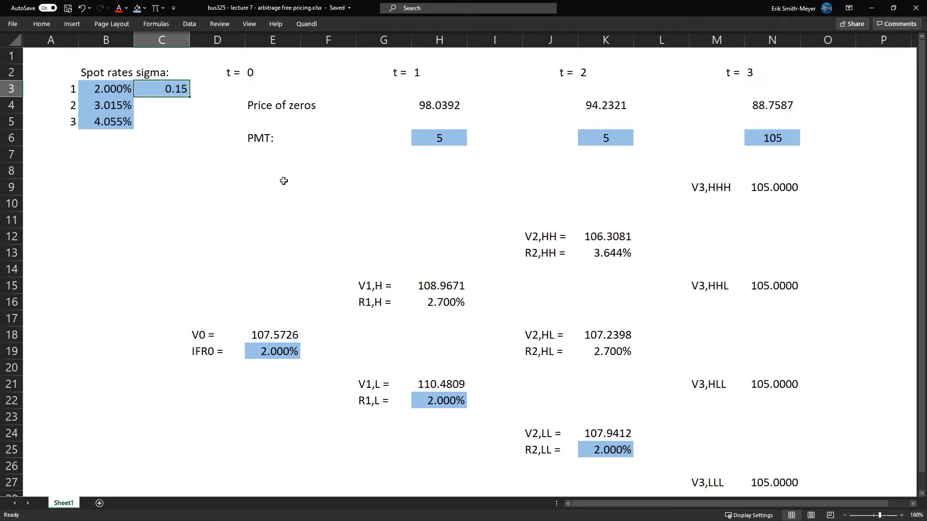
left_click_drag(303, 140, 767, 135)
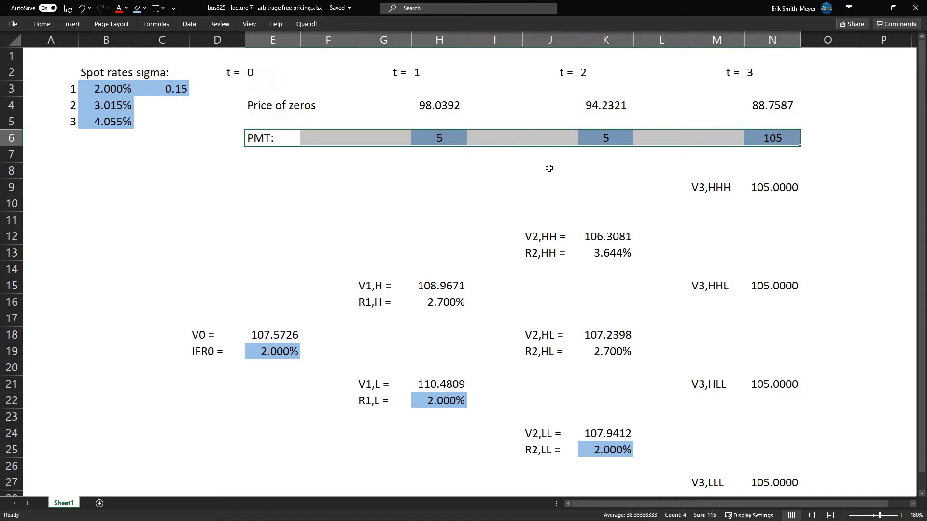
left_click(441, 137)
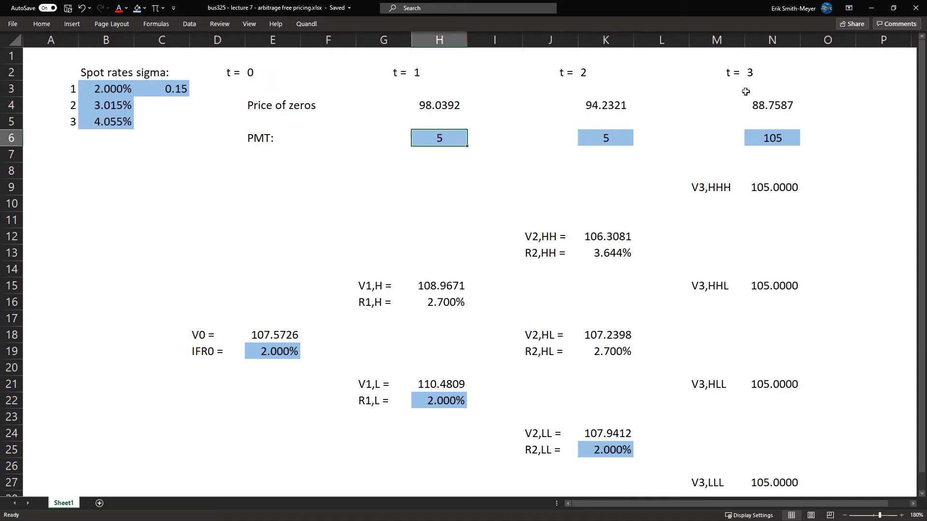
left_click(756, 137)
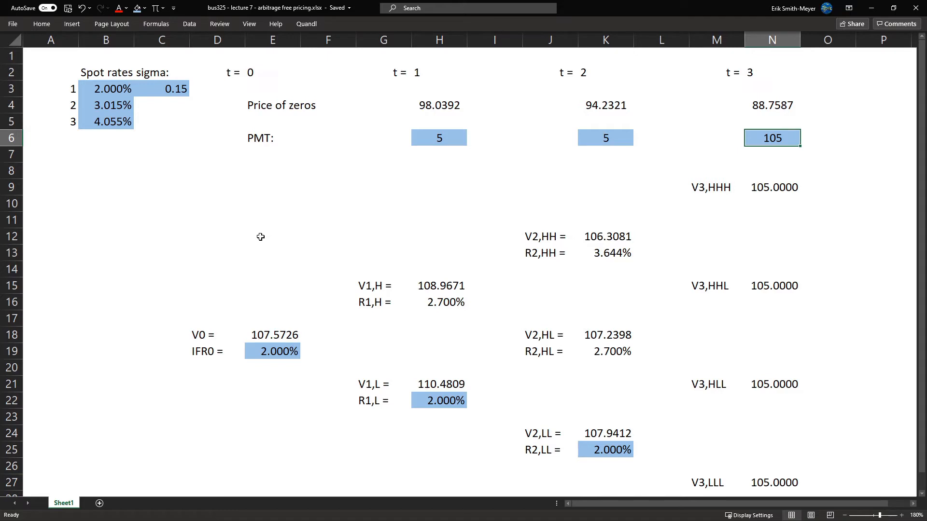
Compare the initial forward rate IFR0 in E19 with the one-year spot rate in B3
left_click(271, 352)
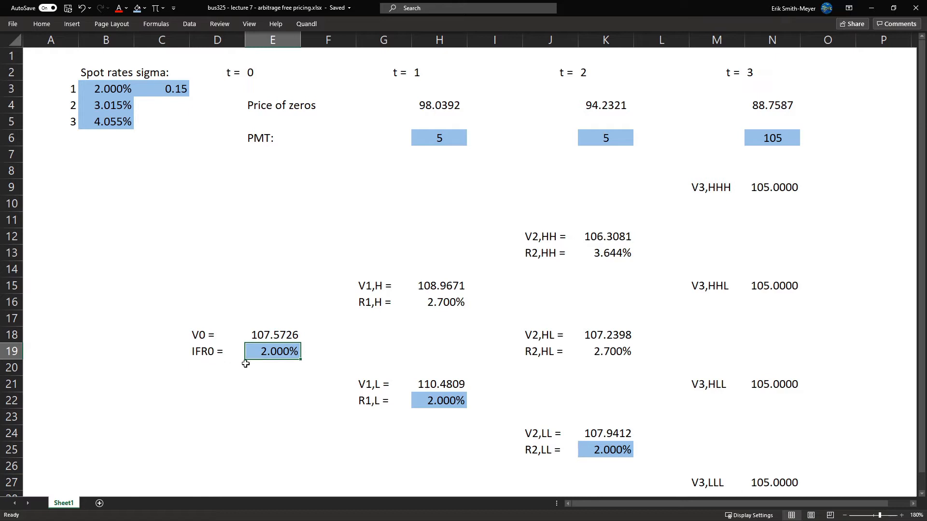
left_click(97, 88)
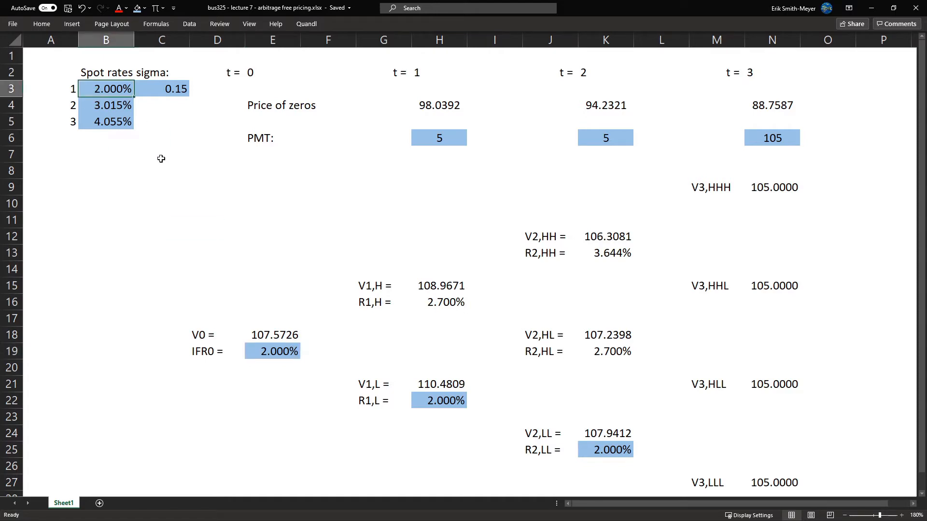
left_click(254, 353)
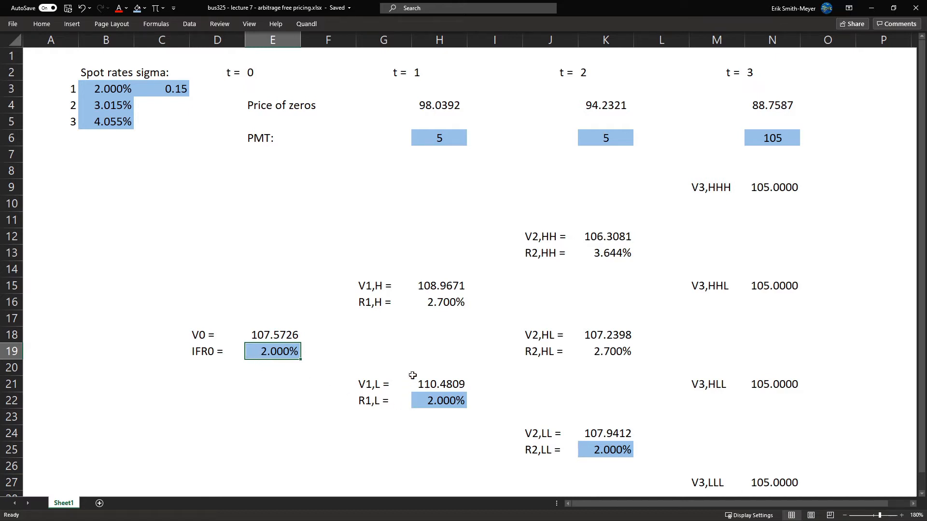
Examine the t = 1 nodes of the tree, comparing the R1,H and R1,L rates with IFR0
left_click(423, 73)
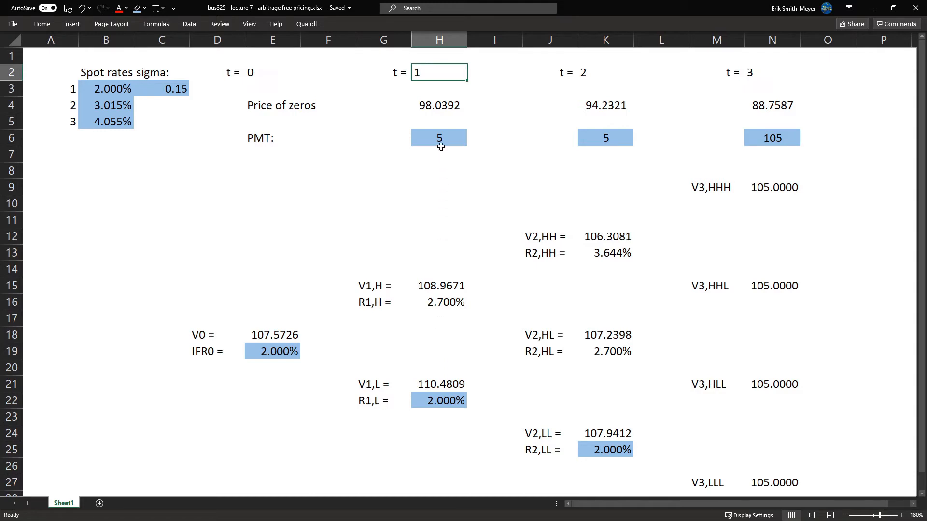
left_click(444, 285)
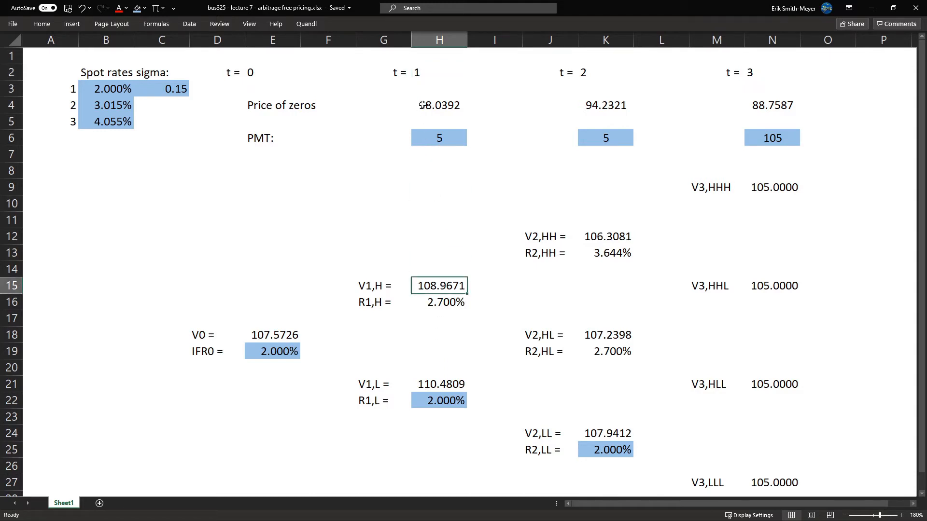
left_click(286, 350)
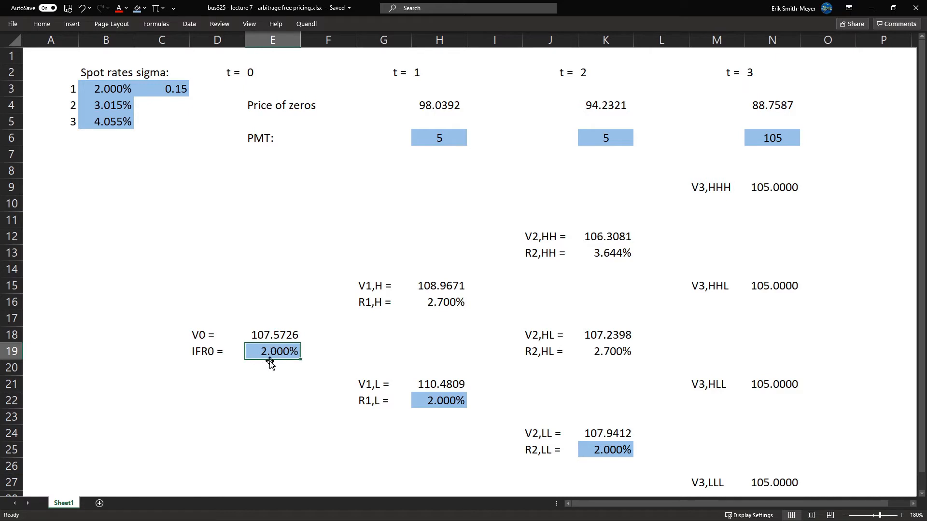
left_click(424, 304)
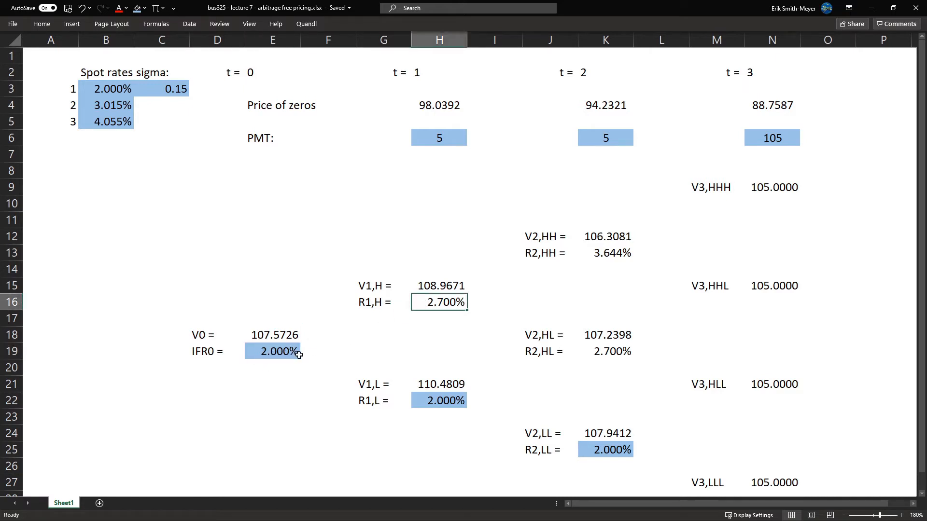
left_click(437, 401)
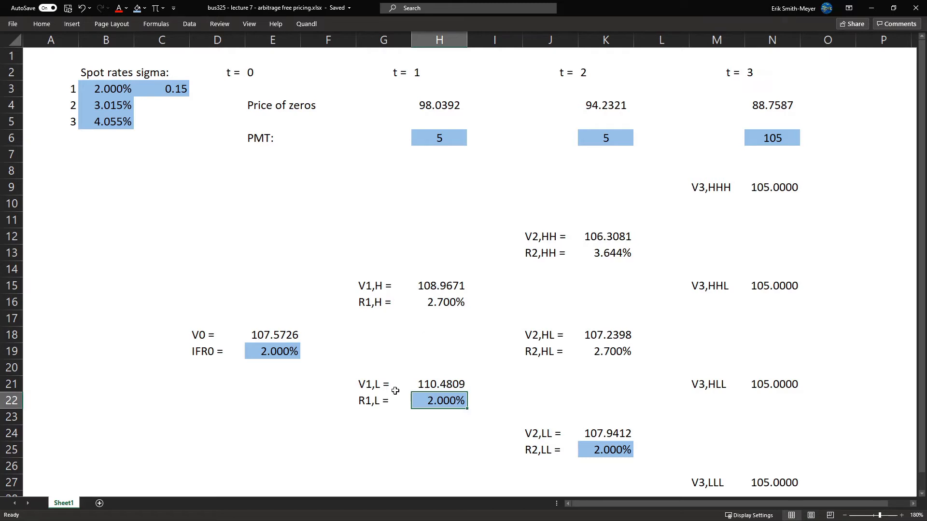
left_click(365, 405)
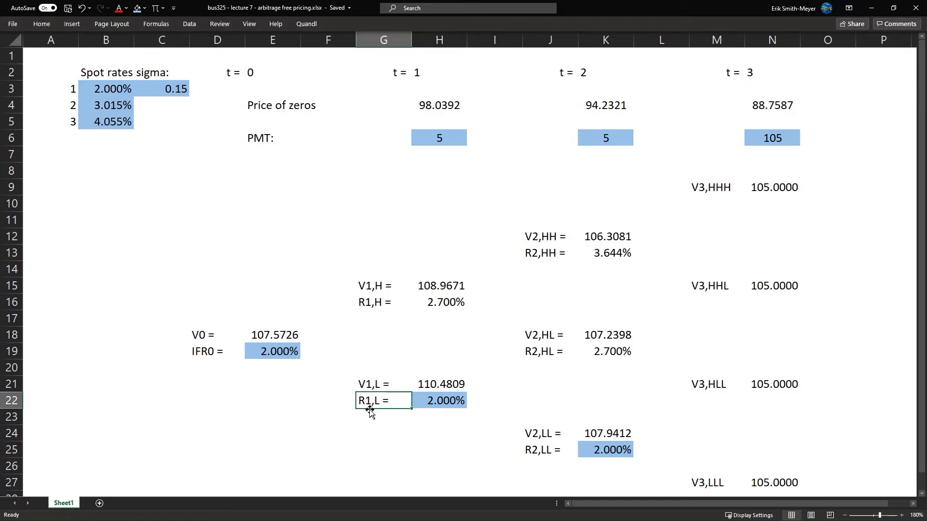
left_click(440, 401)
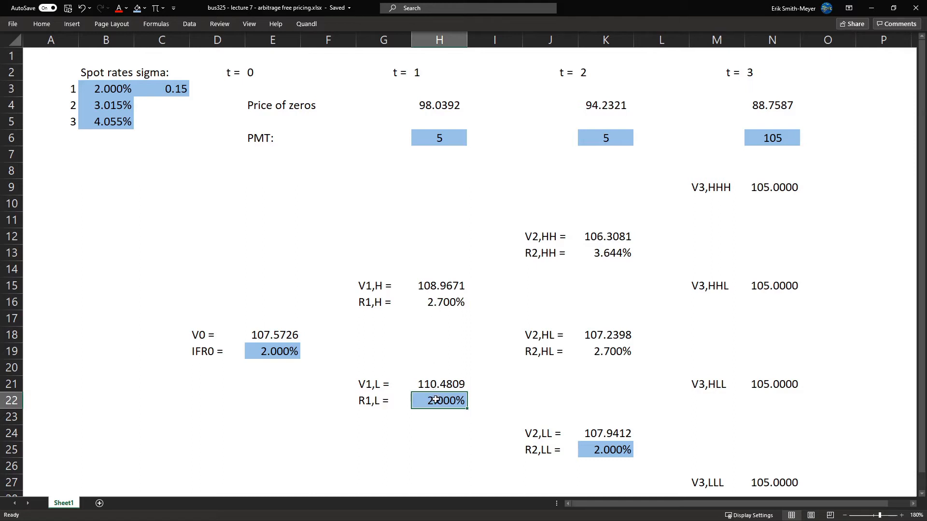
Inspect the R1,H formula in H16, examining its R1,L reference, EXP function and 2*$C$3 exponent
left_click(436, 303)
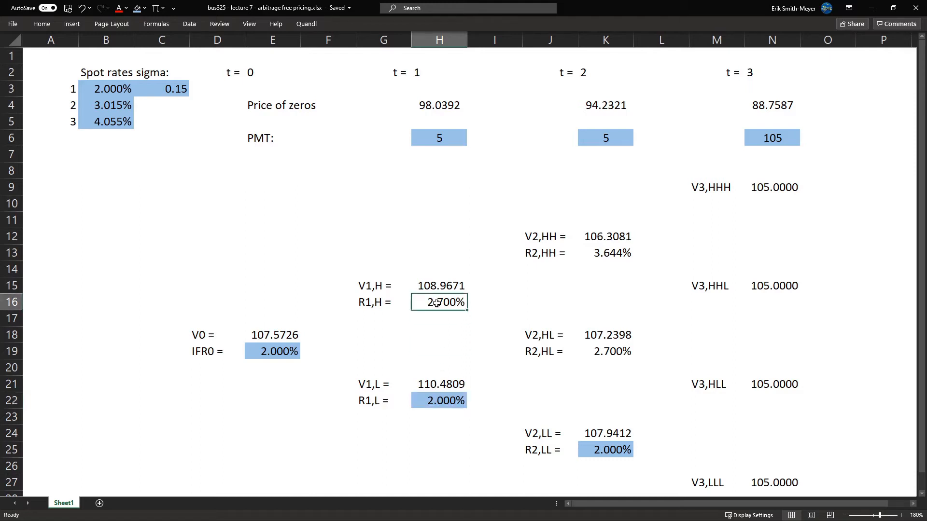
key("F2")
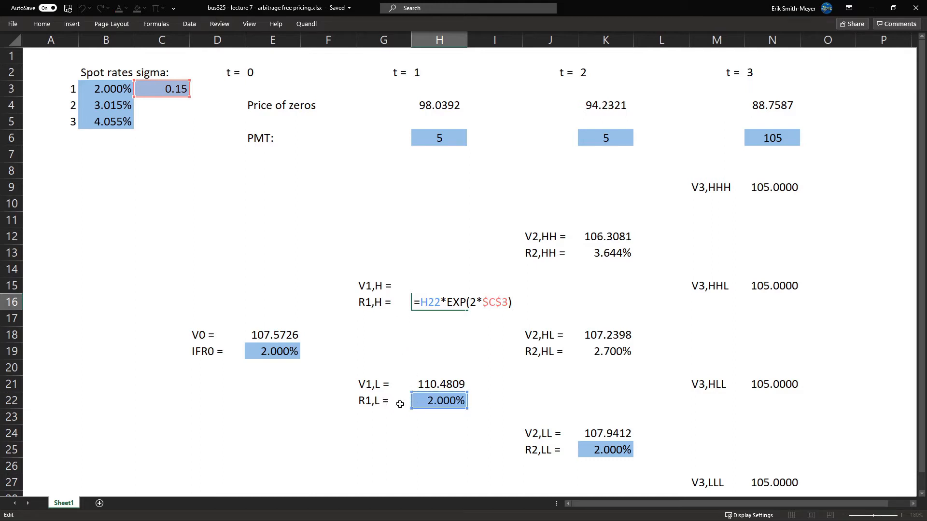
double_click(419, 301)
left_click_drag(448, 302, 465, 303)
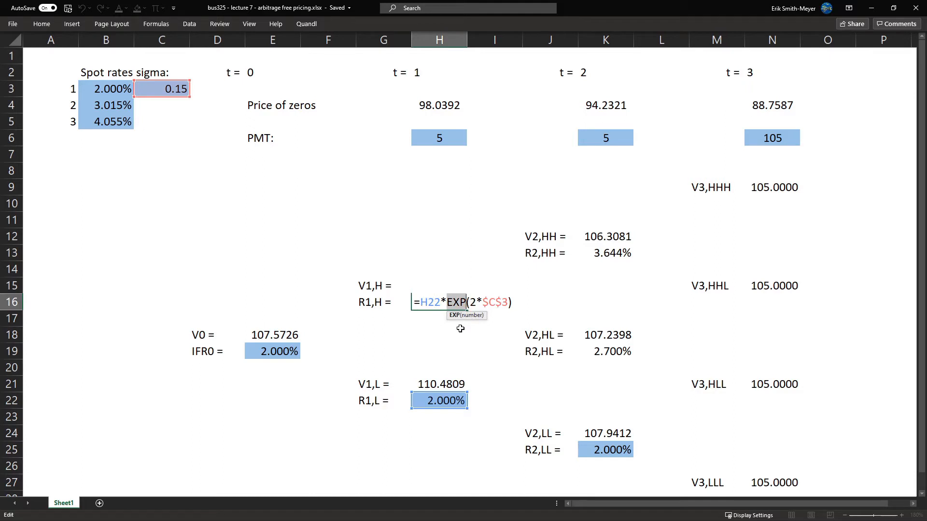
left_click_drag(473, 302, 496, 302)
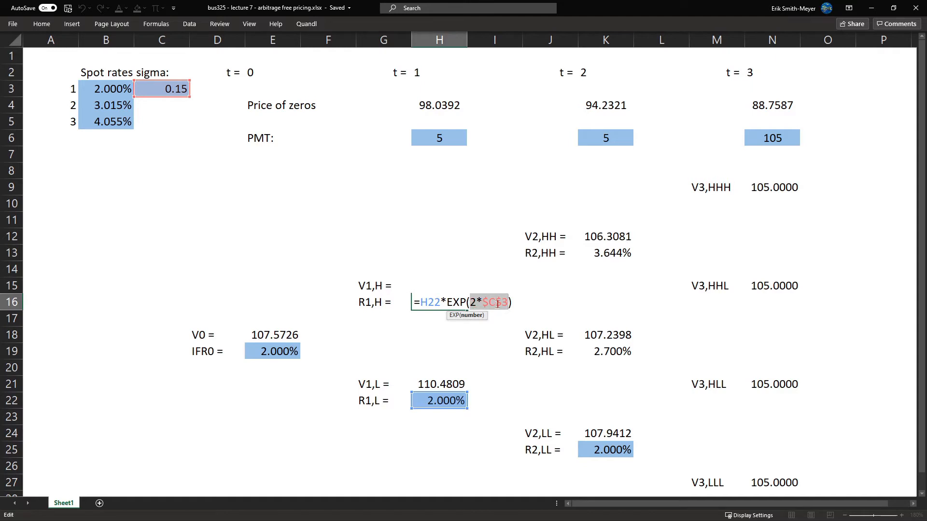
key("Return")
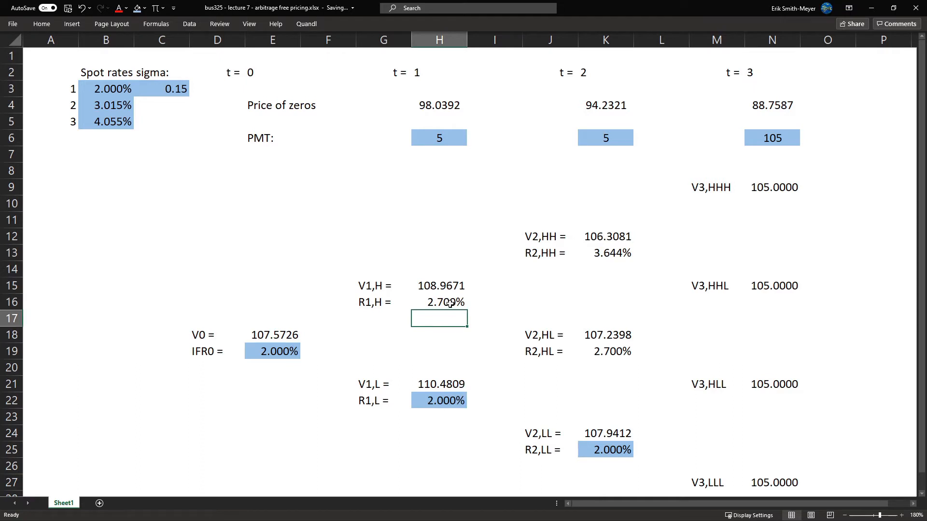
Review the t = 2 rates R2,LL, R2,HL and R2,HH, and inspect the R2,HL formula in K19
left_click(599, 449)
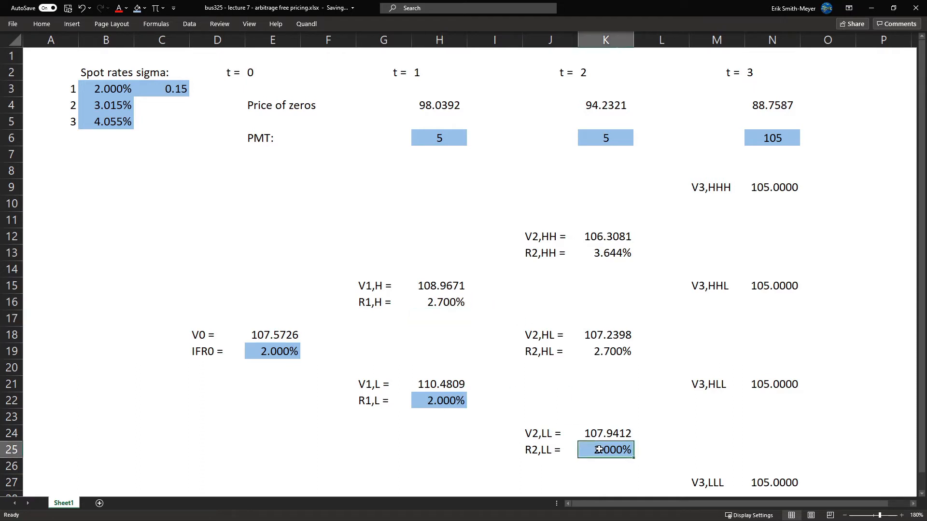
left_click(604, 352)
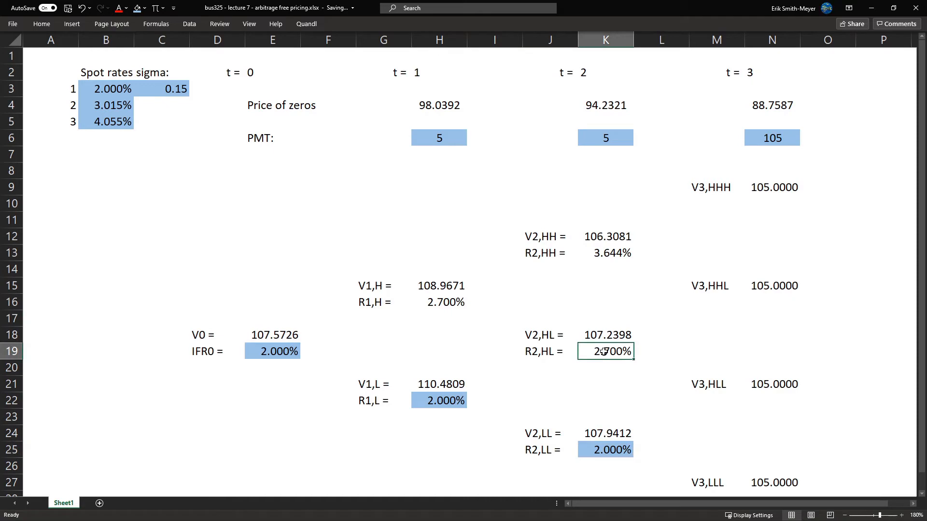
left_click(604, 249)
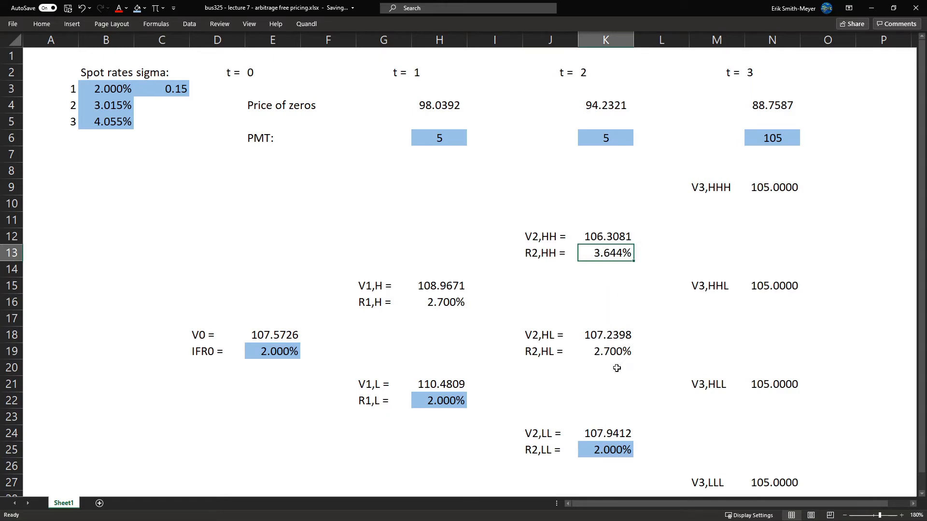
left_click(610, 352)
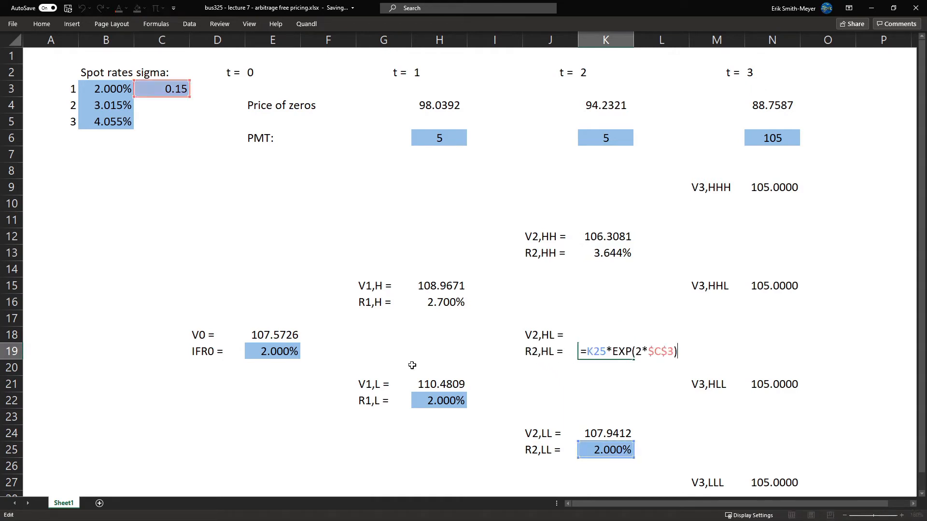
key("F2")
key("Return")
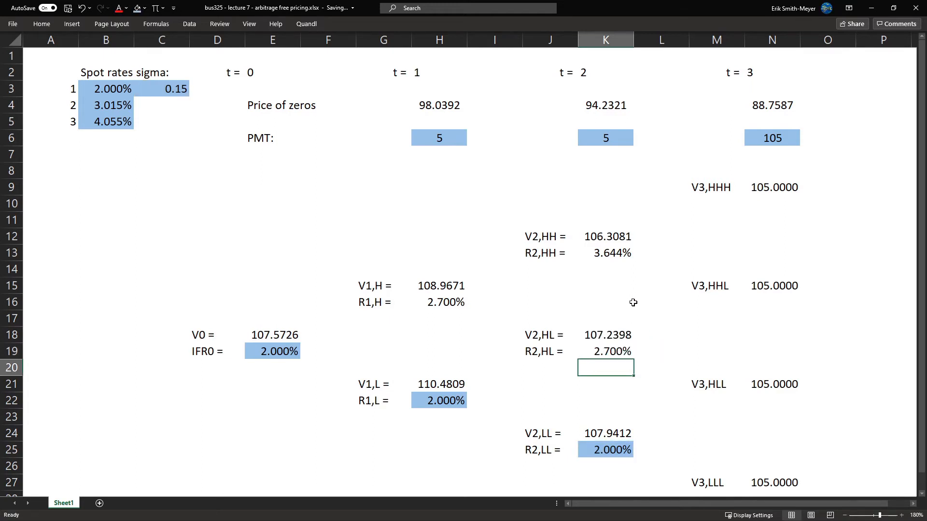
Inspect the R2,HH formula in K13, examining its R2,HL reference and the EXP(2*$C$3) multiplier
left_click(603, 256)
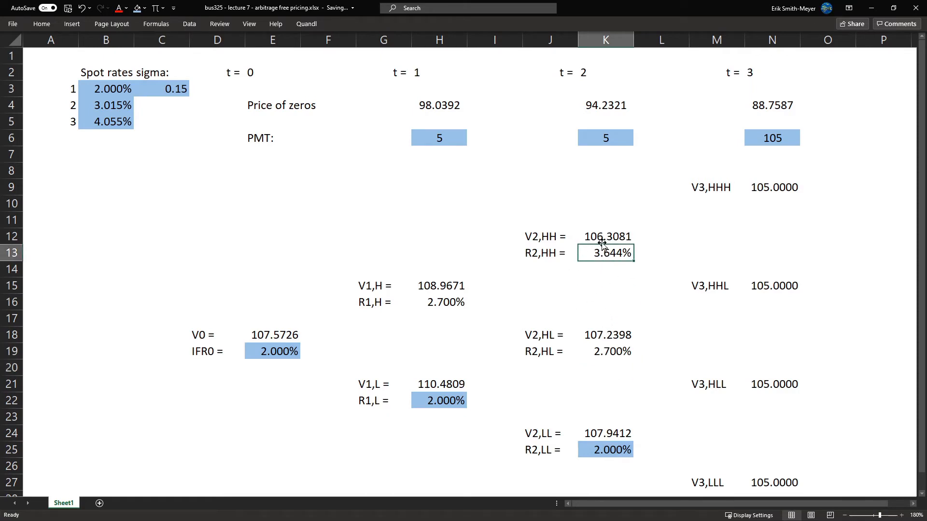
key("F2")
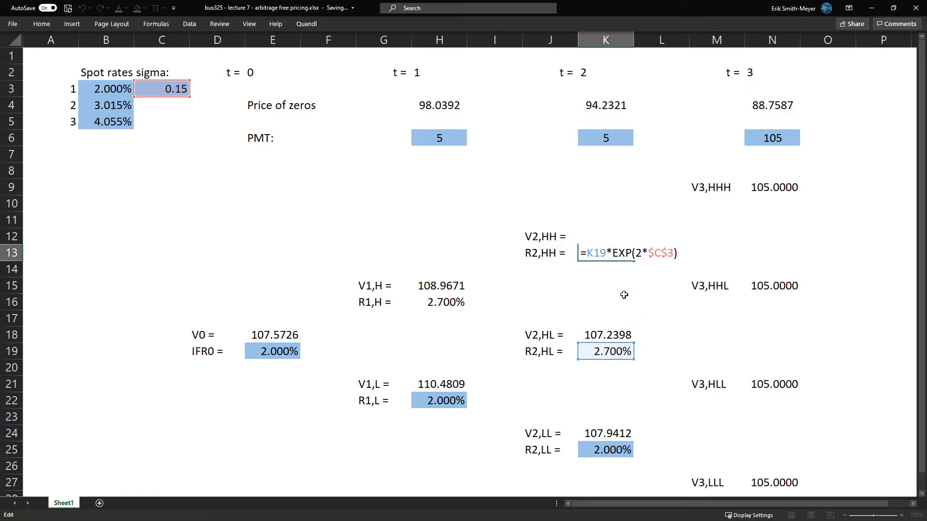
key("ctrl+Return")
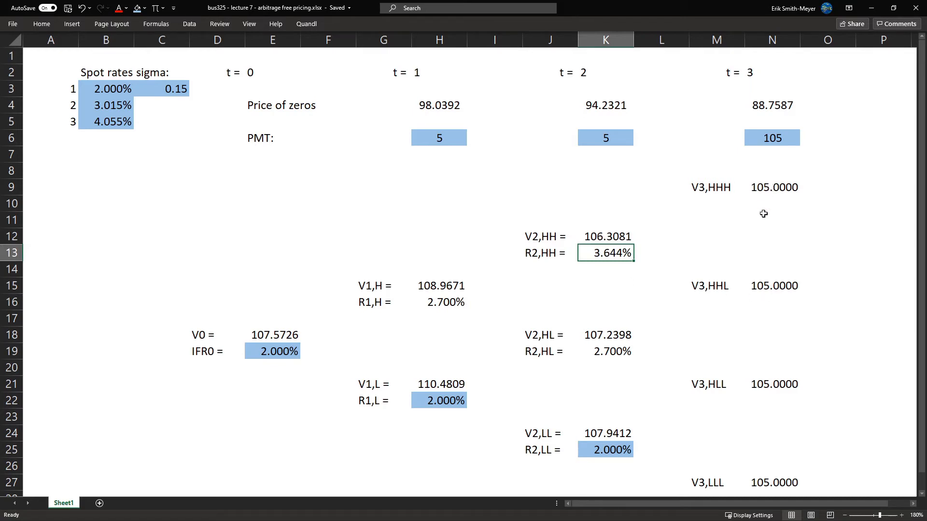
Review the t = 3 bond values V3,HHH, V3,HHL, V3,HLL and V3,LLL in column N
left_click(770, 187)
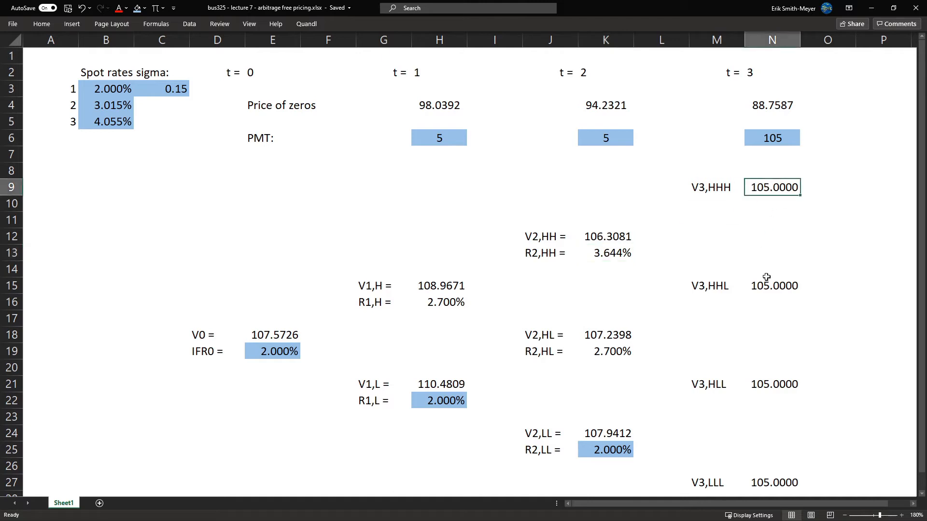
left_click(768, 289)
left_click(771, 385)
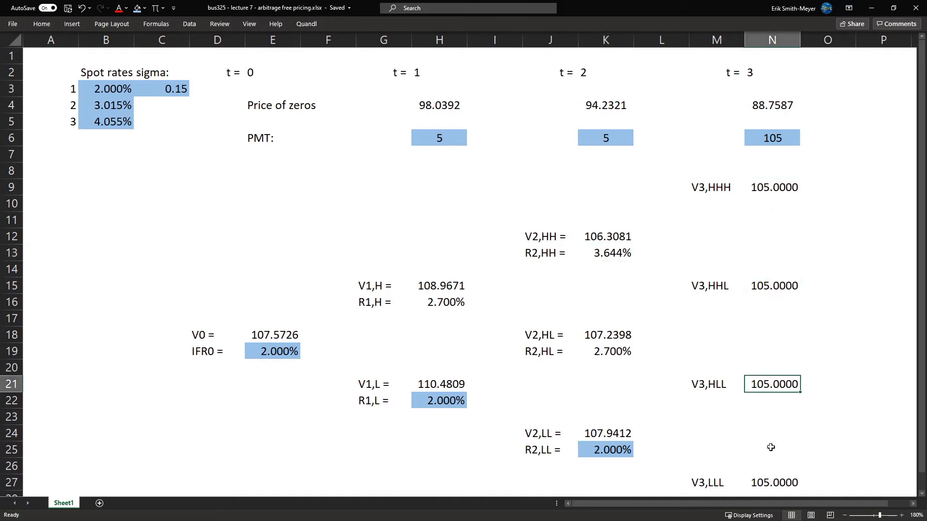
left_click(771, 482)
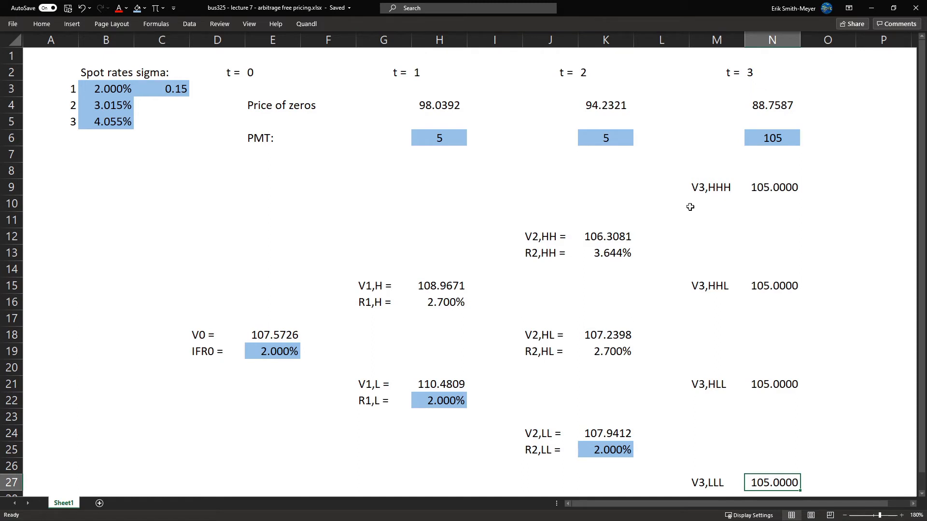
Review the IFR0 rate, the one-year zero price, the spot rates in B3:B5 and the t = 1 payment
left_click(277, 352)
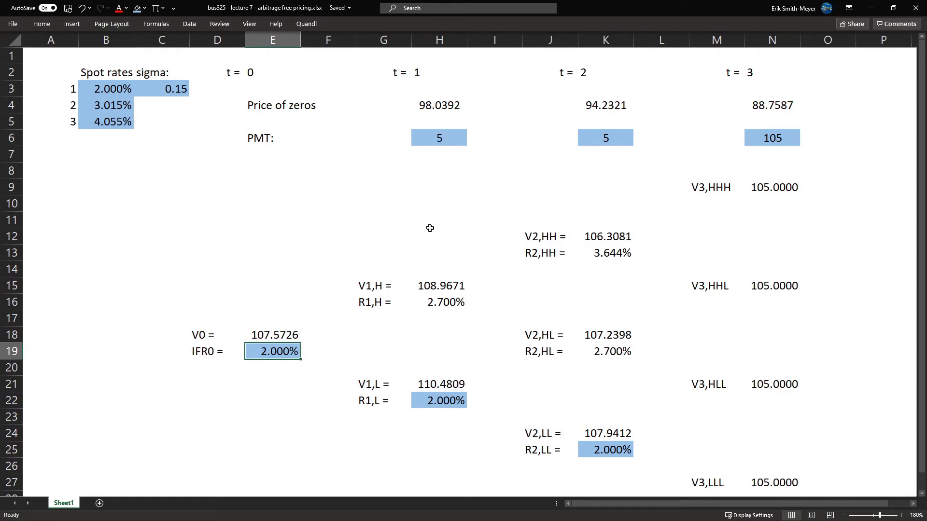
left_click(430, 105)
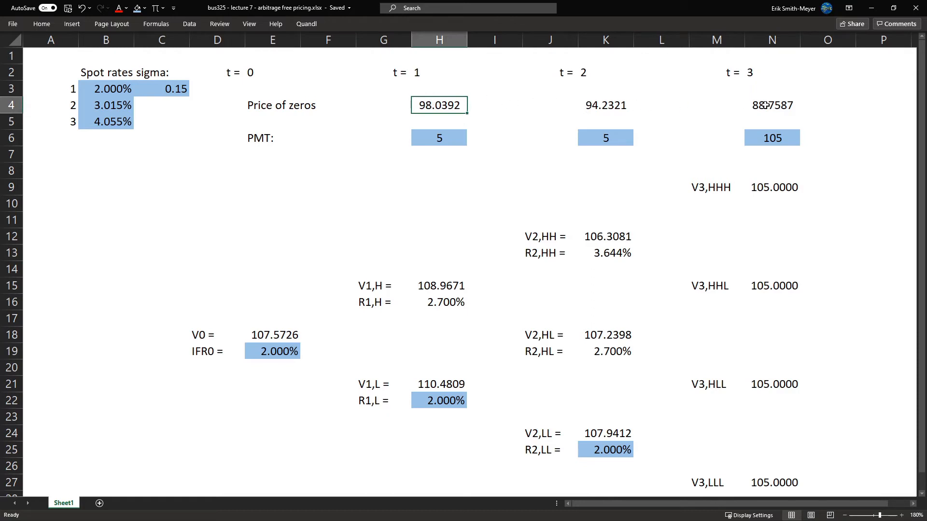
left_click(109, 89)
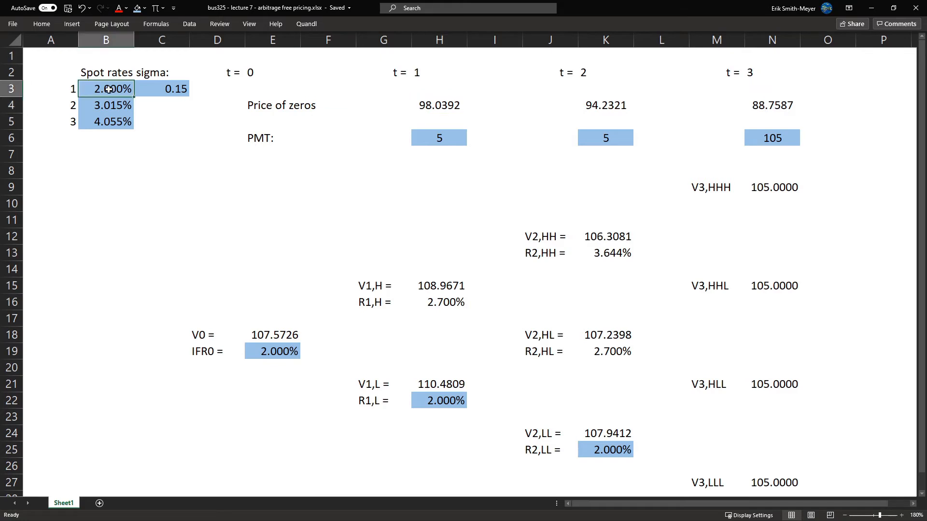
left_click_drag(109, 89, 109, 122)
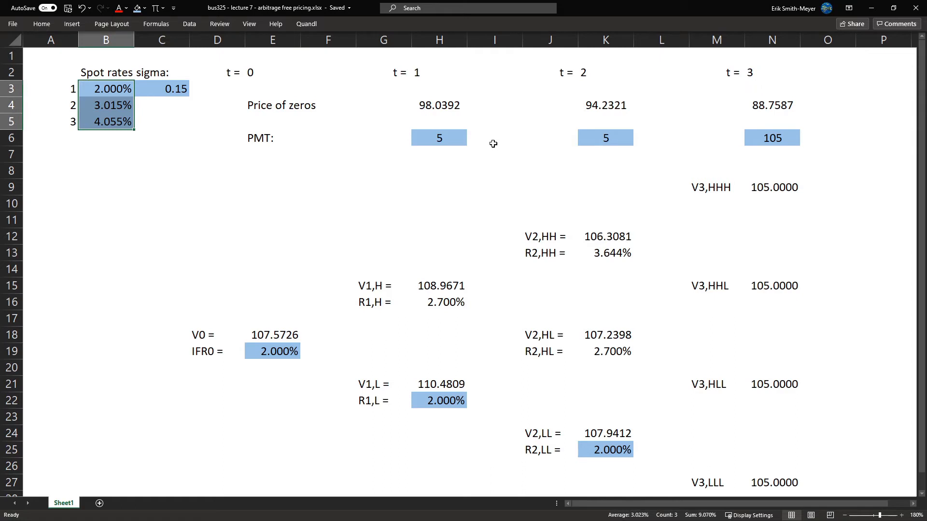
left_click(452, 138)
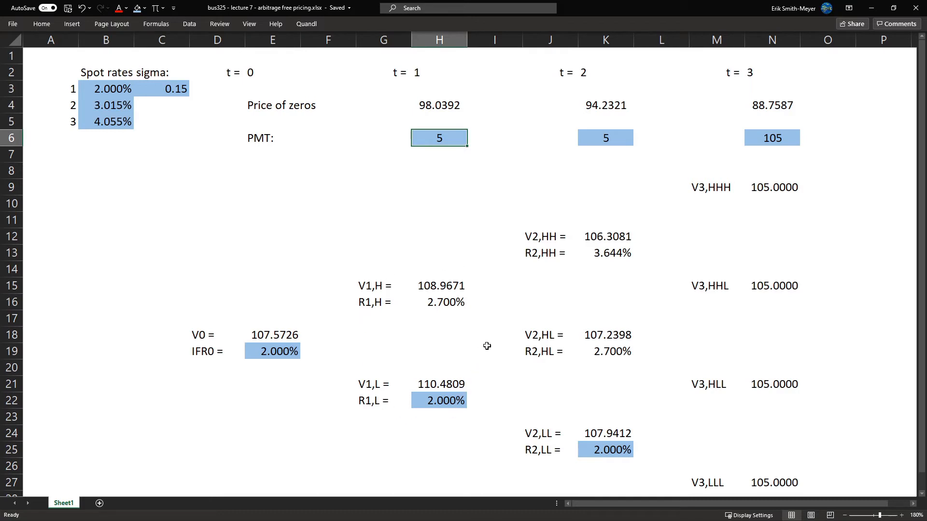
Inspect the V2,HH formula in K12, examining its 0.5 probability weights, K13 discounting and K$6 payment term
left_click(596, 236)
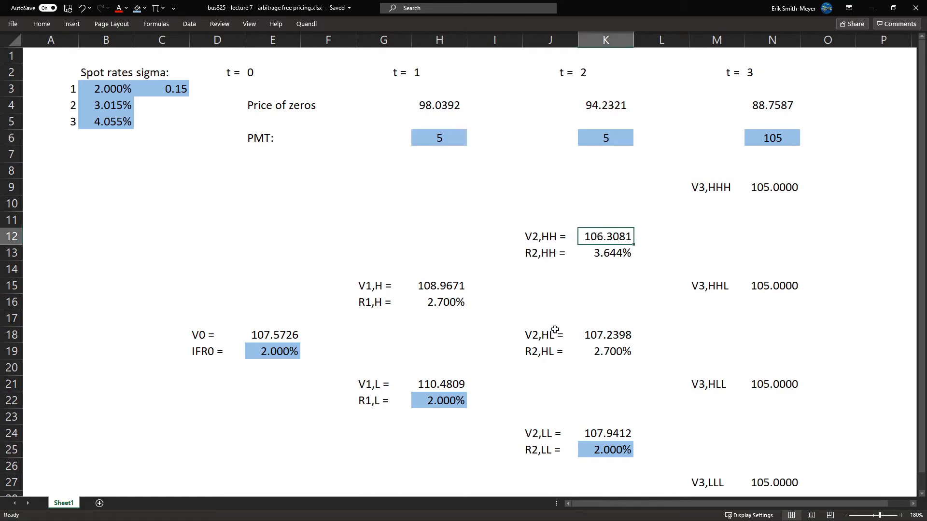
key("F2")
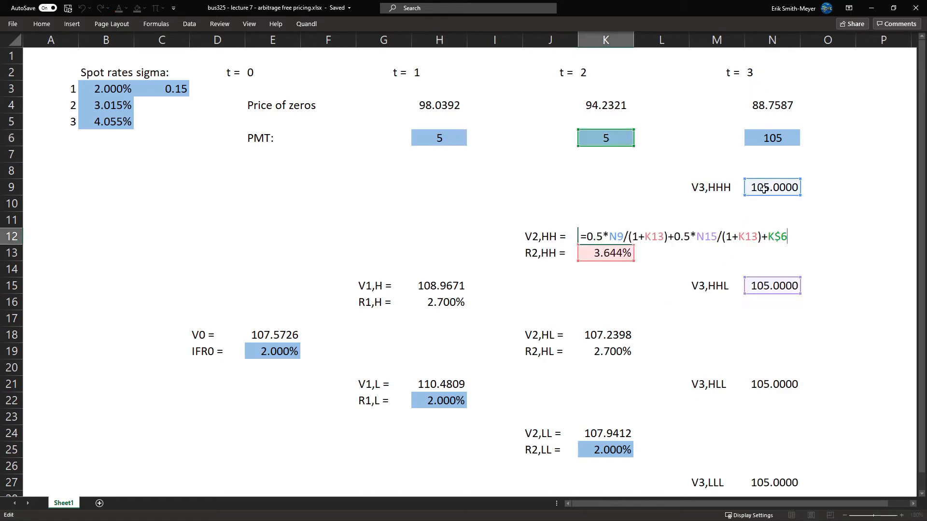
left_click_drag(586, 236, 603, 236)
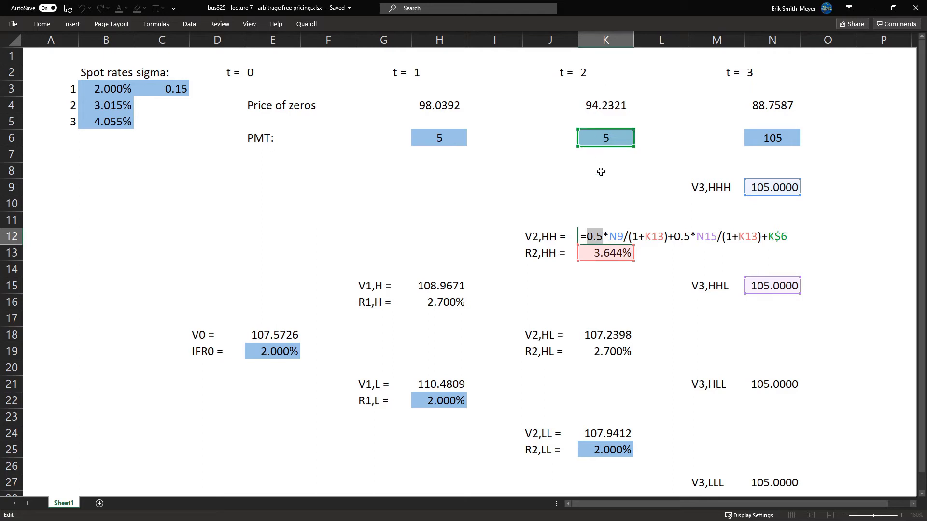
left_click_drag(766, 236, 788, 235)
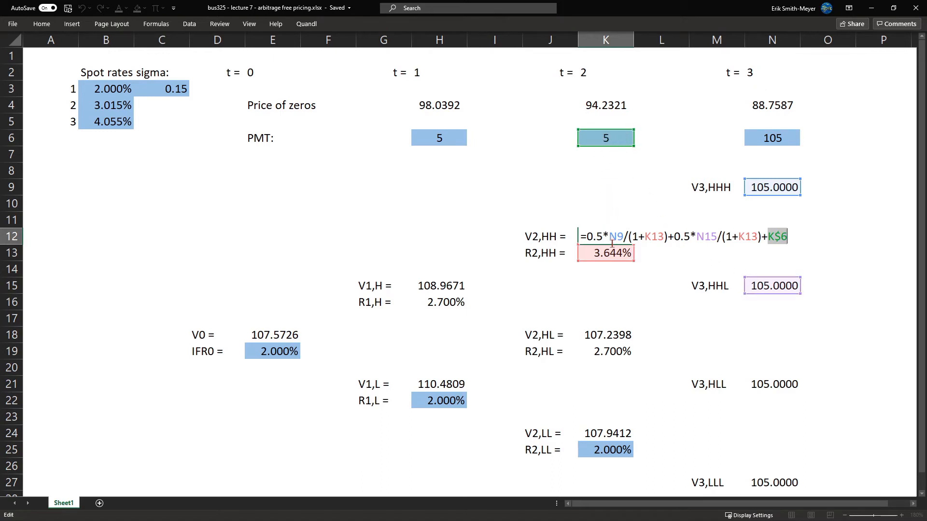
key("Return")
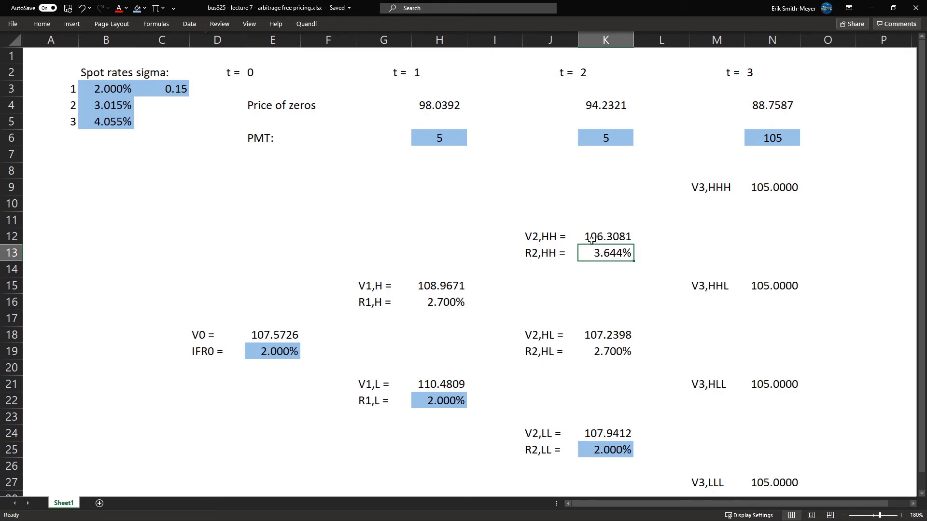
Compare the one-year zero price in H4, the spot rate in B3 and IFR0, and locate R1,L in H22
left_click(437, 104)
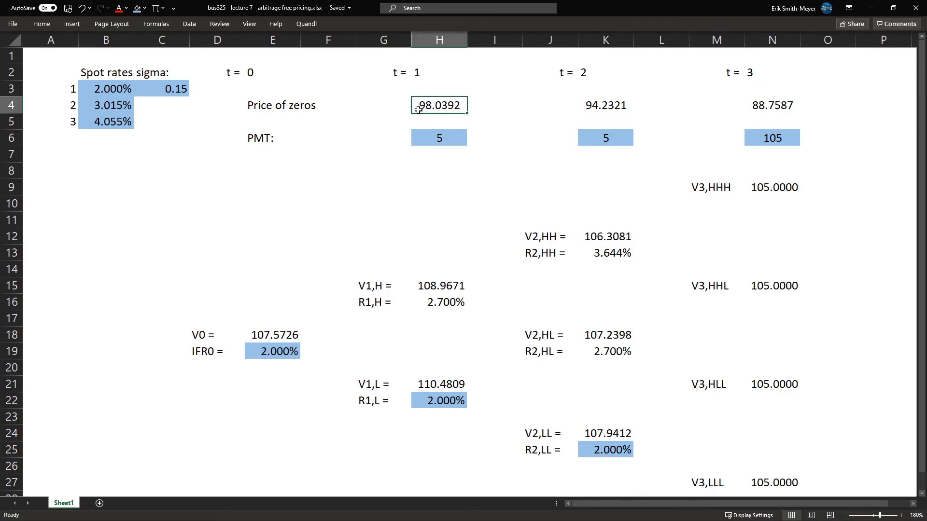
left_click(105, 88)
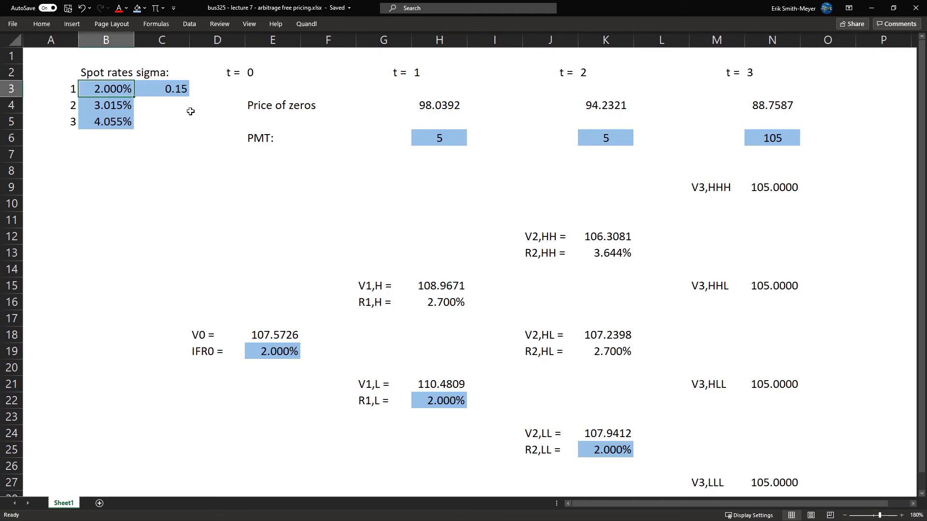
left_click(271, 349)
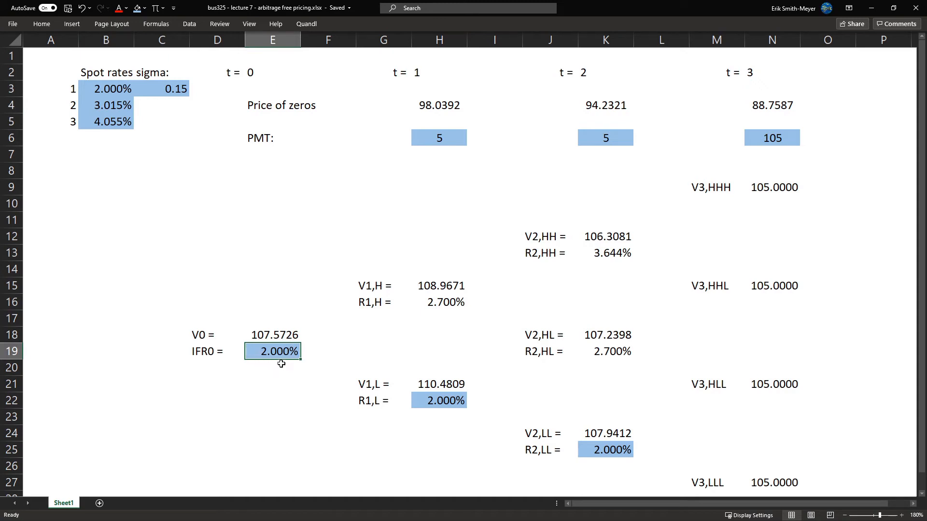
left_click(435, 400)
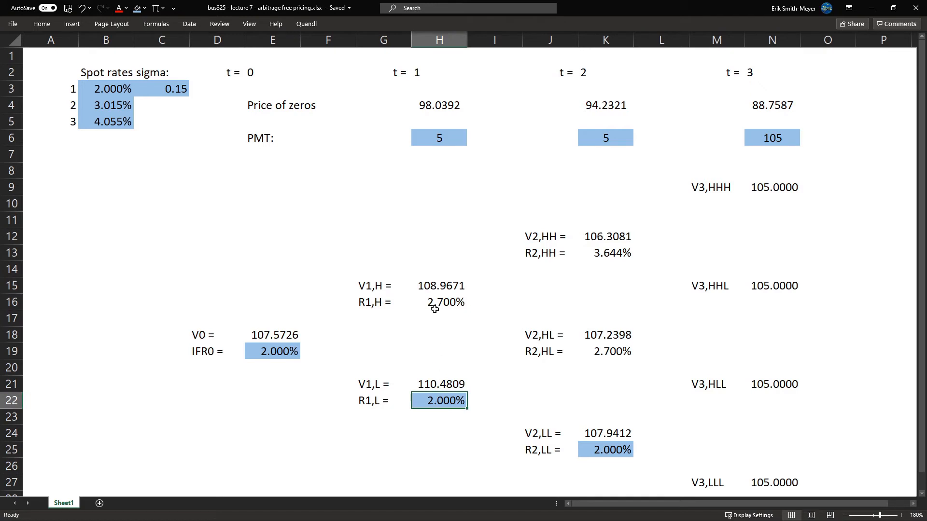
Set the PMT row to a two-year zero's cash flows: 0 at t = 1, 100 at t = 2 and 0 at t = 3
left_click(436, 141)
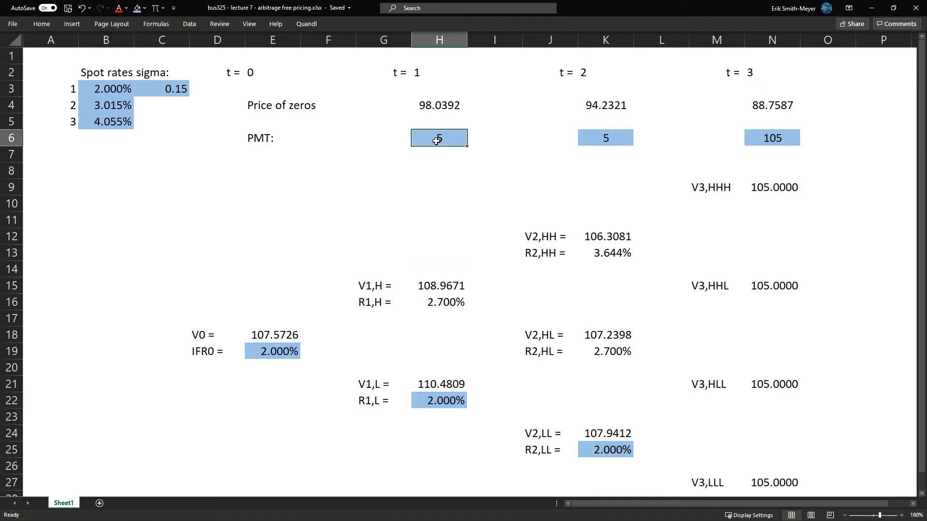
type("0")
left_click(595, 142)
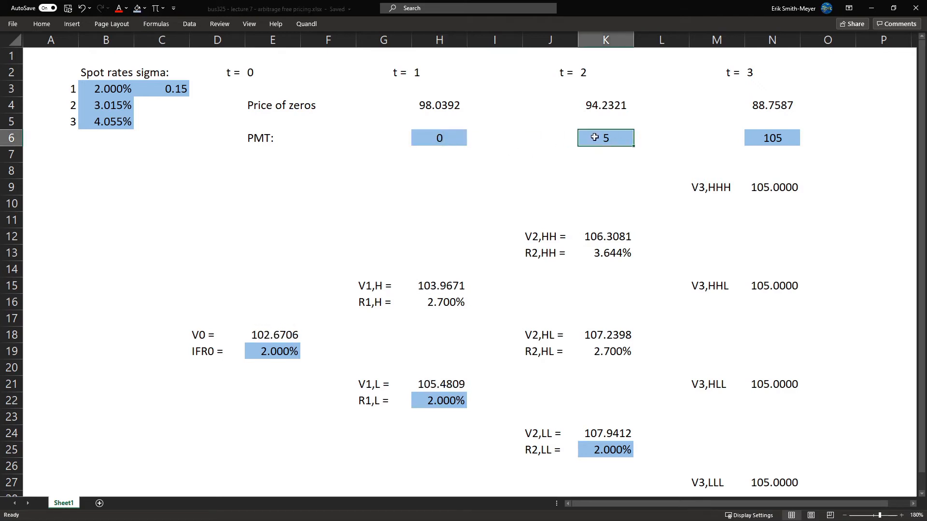
type("100")
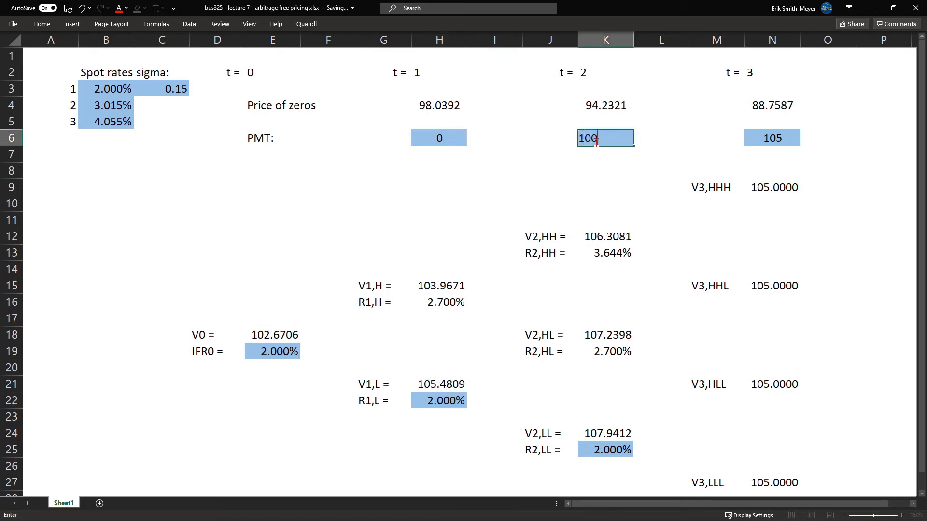
key("Return")
left_click(777, 138)
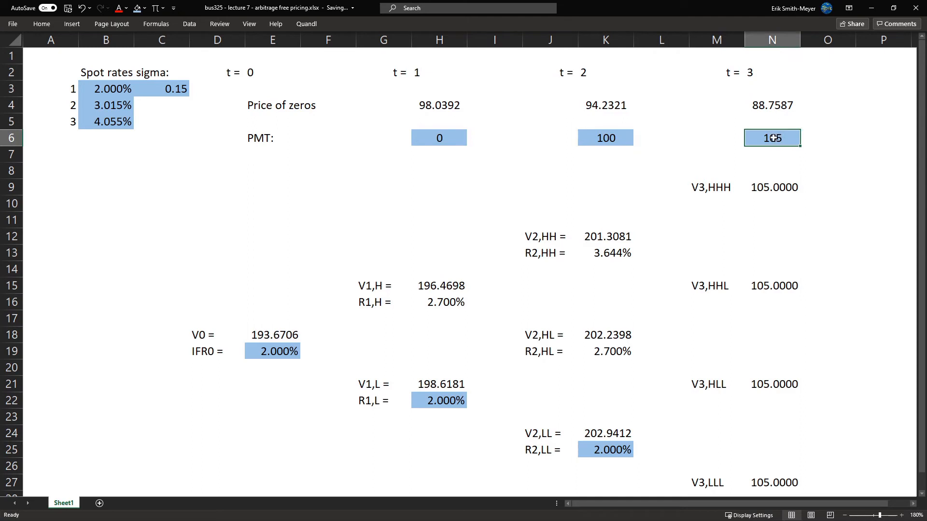
type("0")
key("Return")
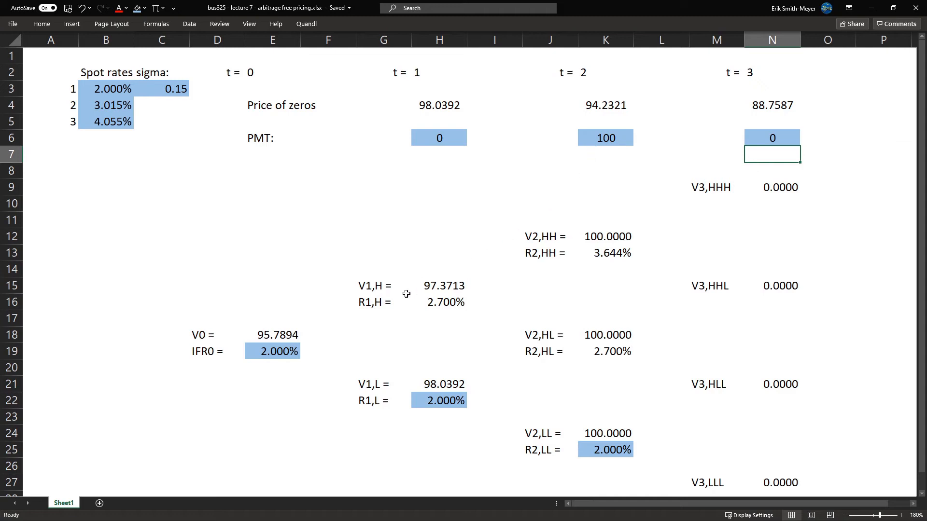
Check the V0 price in E18 and set the R1,L rate in H22 to 3%
left_click(278, 336)
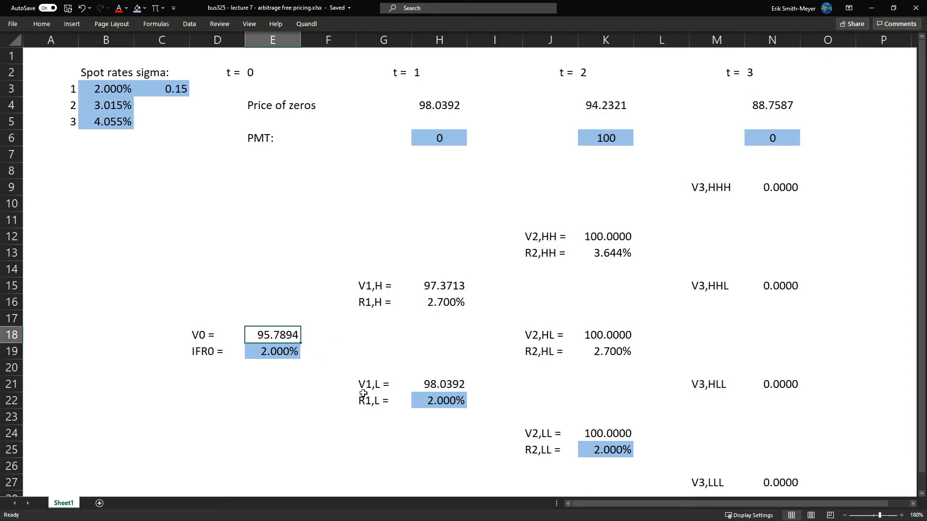
left_click(439, 402)
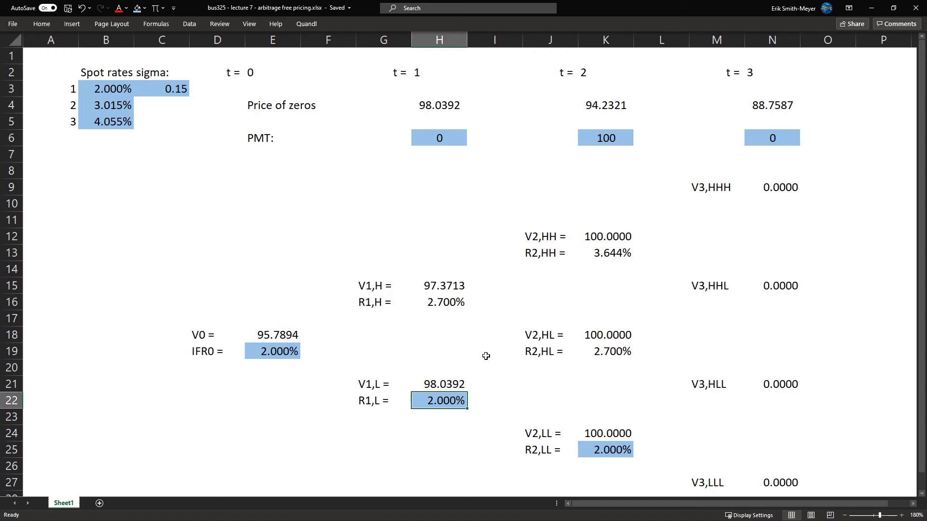
type("3")
key("Return")
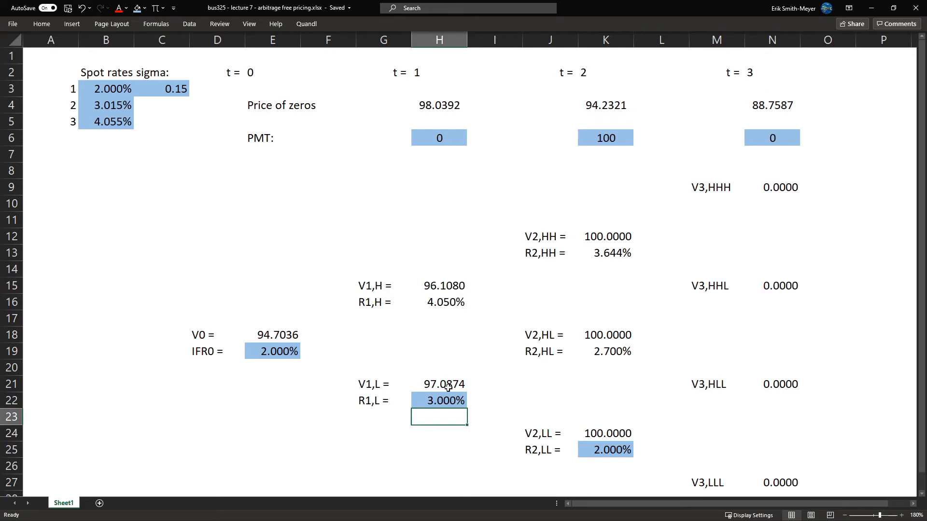
Open Solver, move its dialog clear of the tree's V0 cell, and set the objective to V0 in E18
left_click(443, 399)
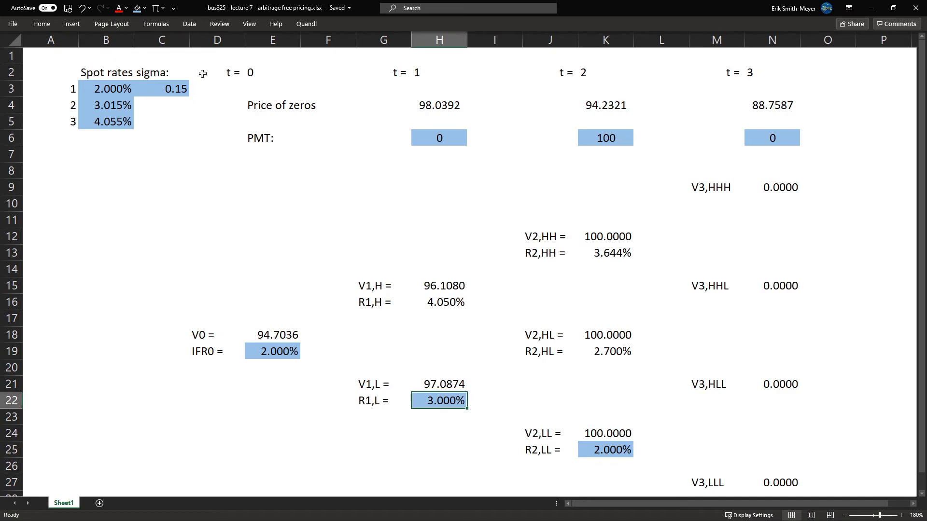
left_click(192, 27)
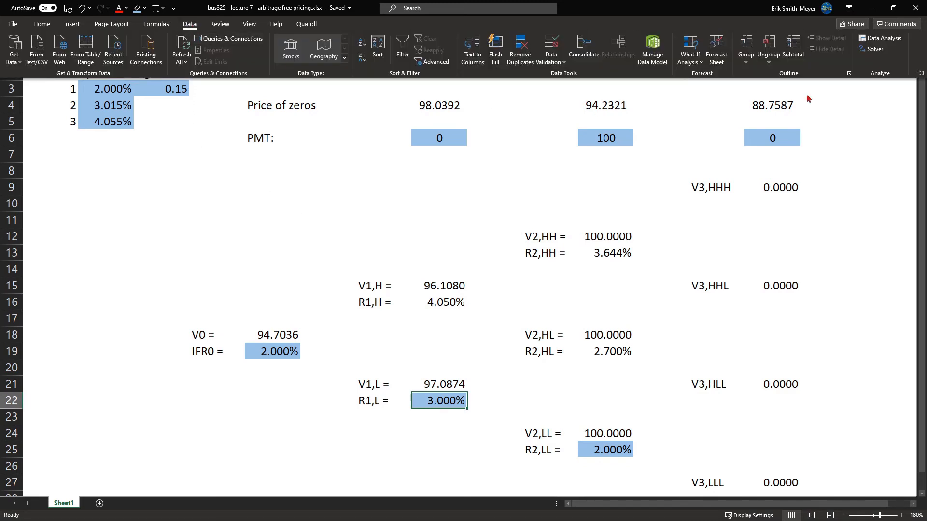
left_click(872, 51)
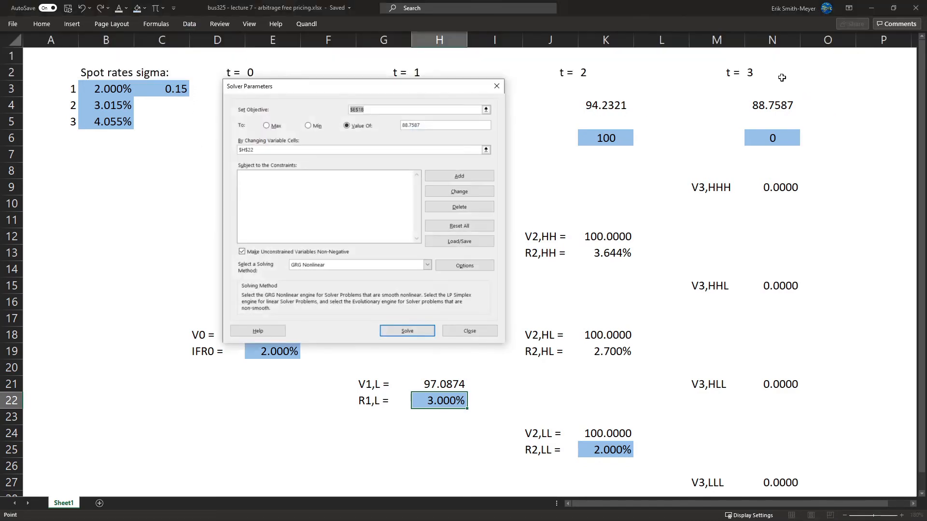
left_click_drag(476, 91, 777, 196)
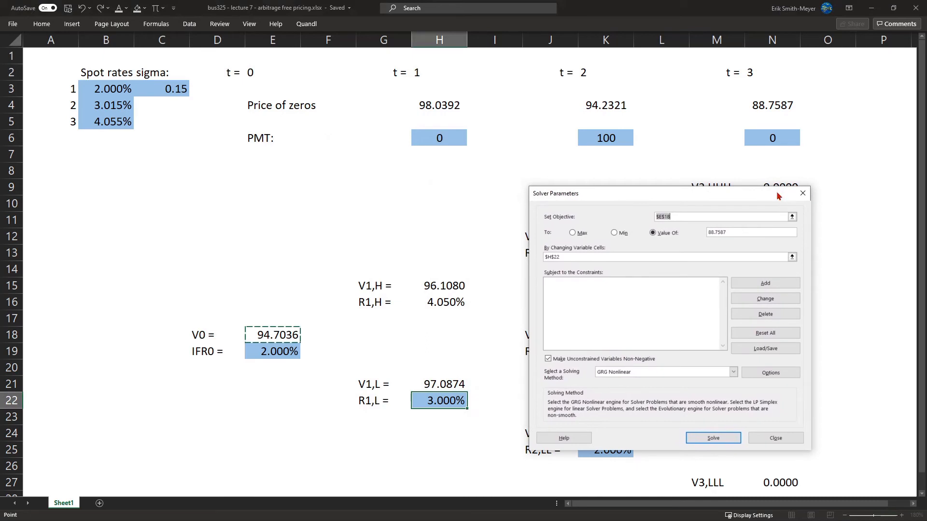
left_click(792, 217)
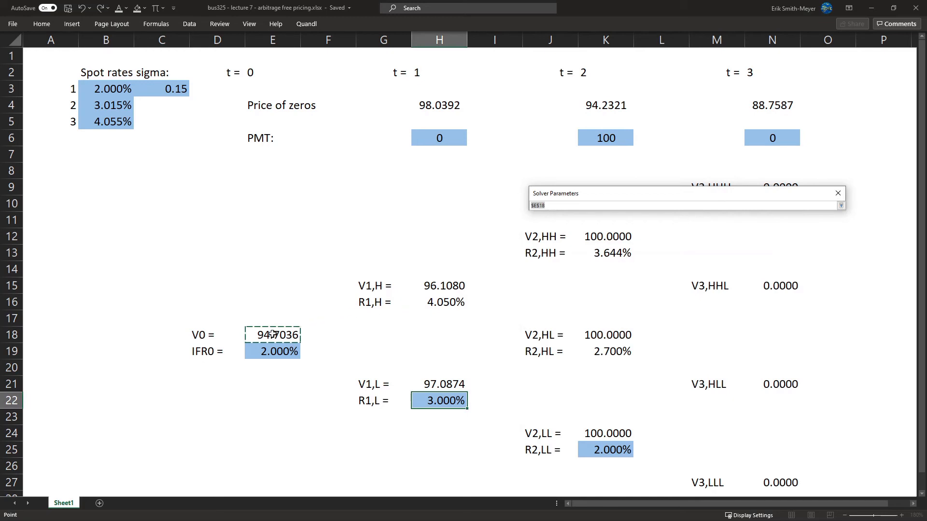
left_click(273, 334)
key("Return")
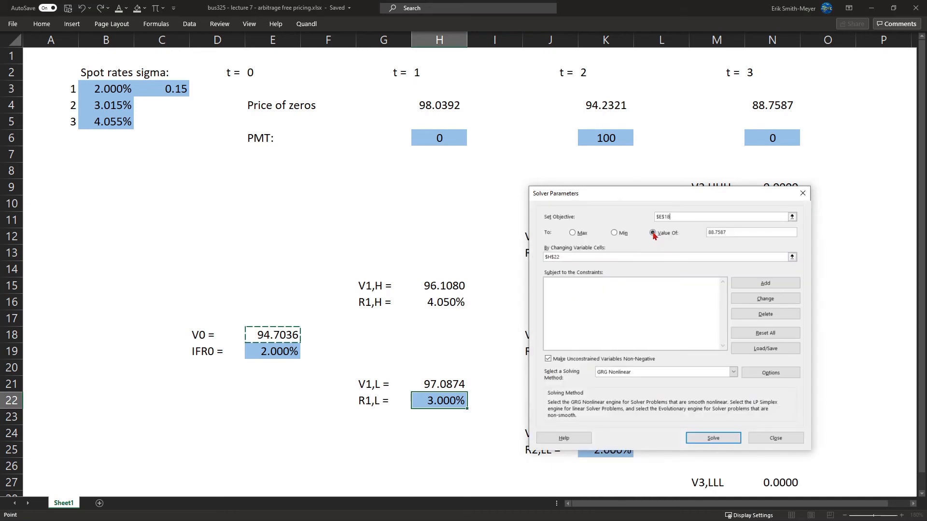
Set Solver's target value to 94.2321 and use the R1,L rate in H22 as the variable cell
left_click_drag(730, 232, 707, 233)
type("94.2321")
left_click(792, 257)
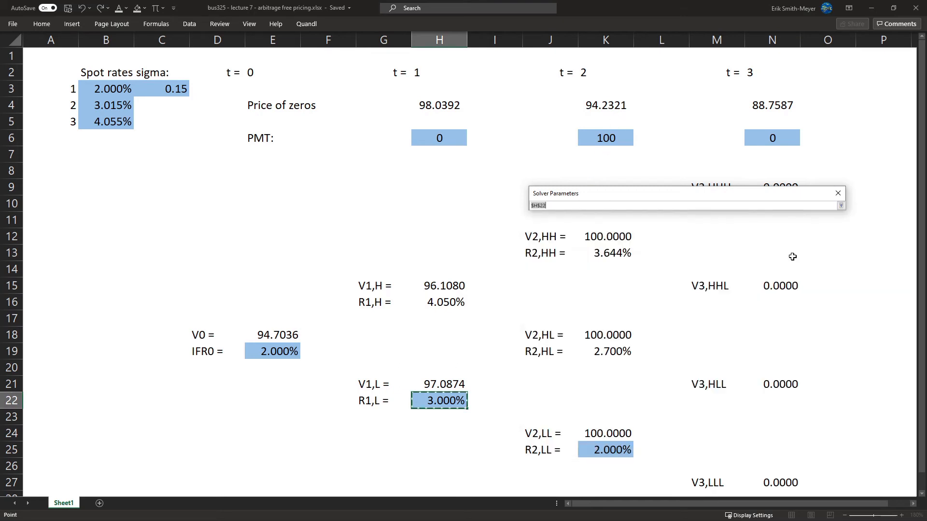
left_click(444, 401)
key("Return")
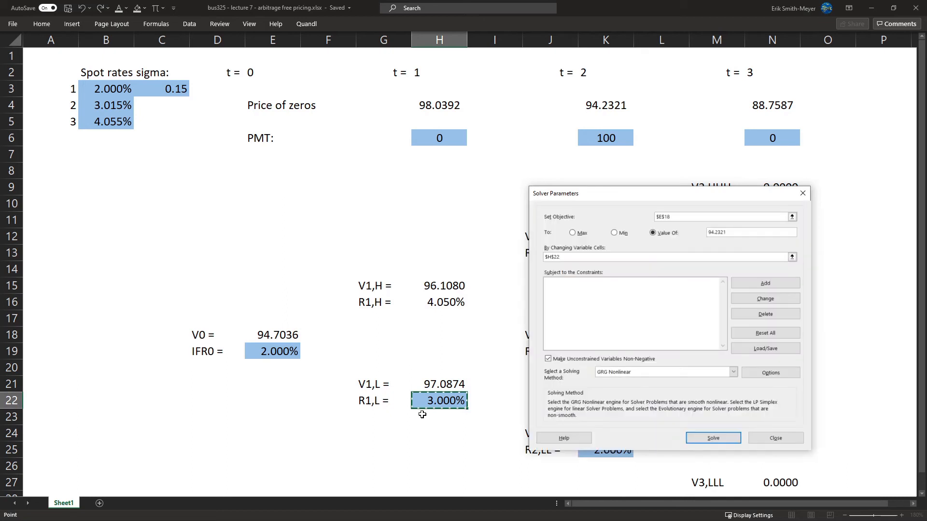
Solve for R1,L and keep the Solver solution, then check R1,H, the t = 2 payment and V0
left_click(713, 437)
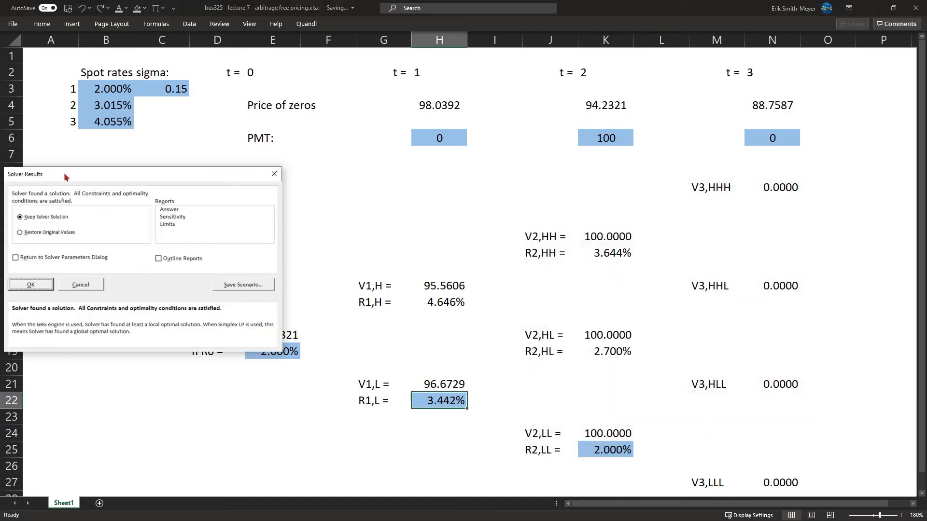
left_click_drag(59, 169, 614, 231)
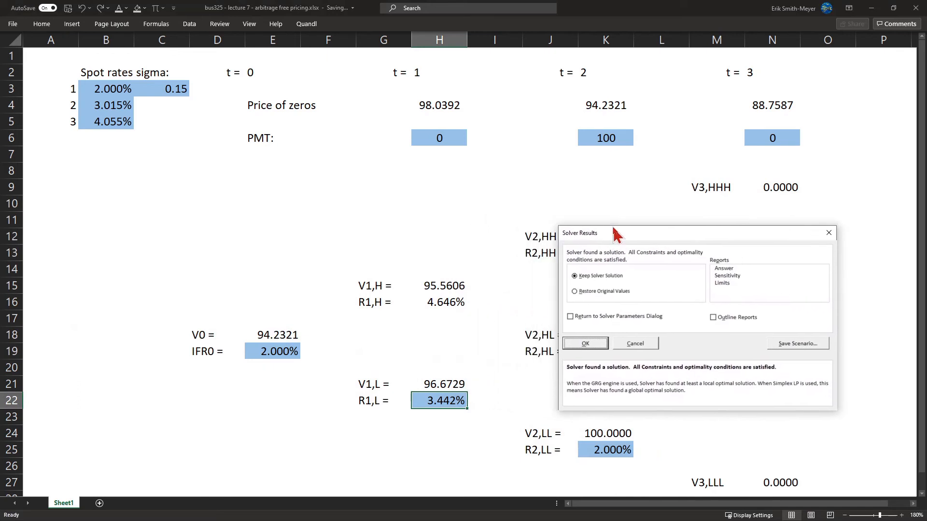
left_click(585, 343)
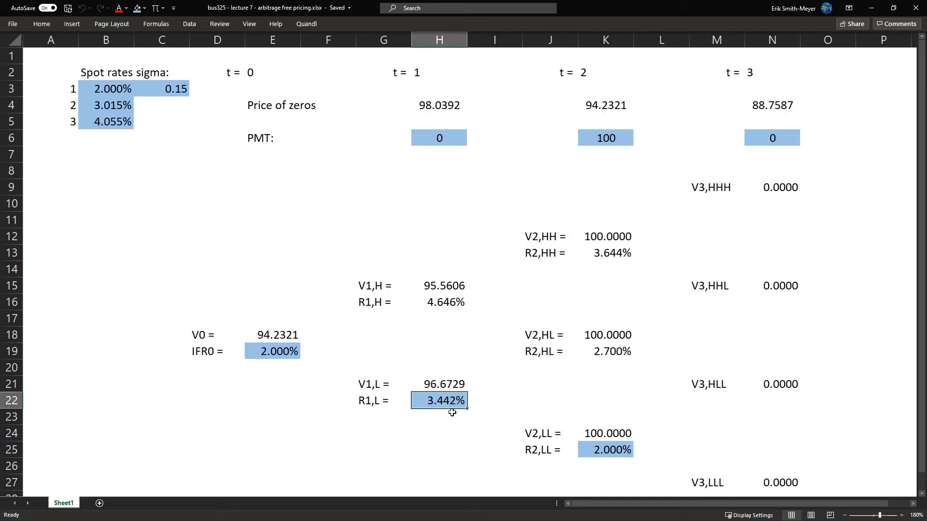
left_click(449, 303)
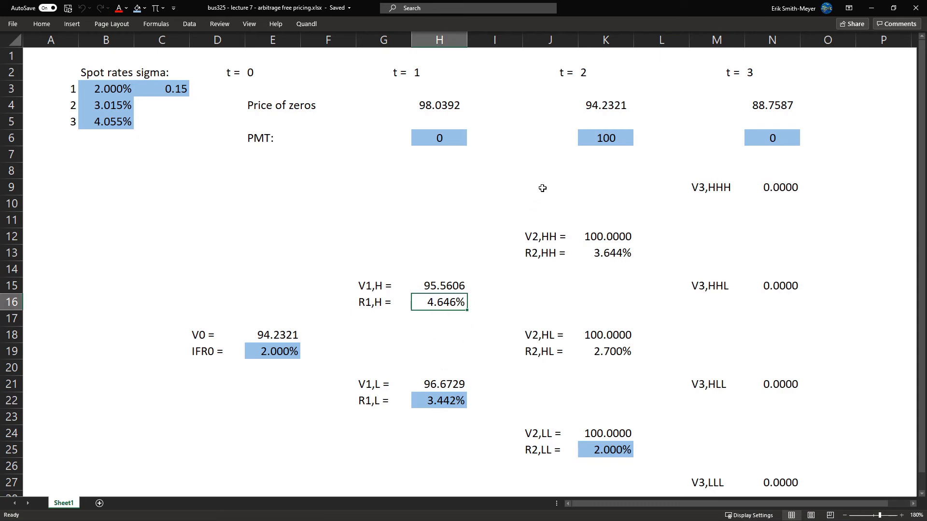
left_click(604, 138)
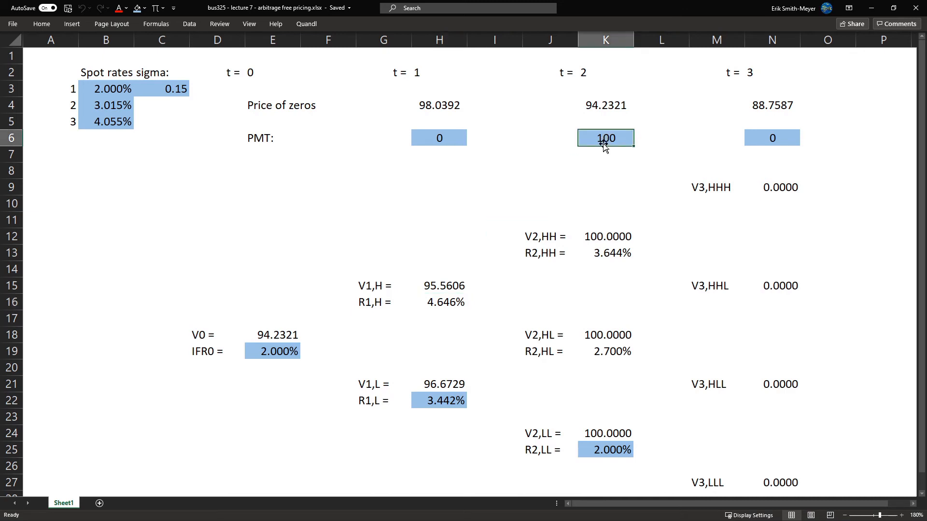
left_click(287, 336)
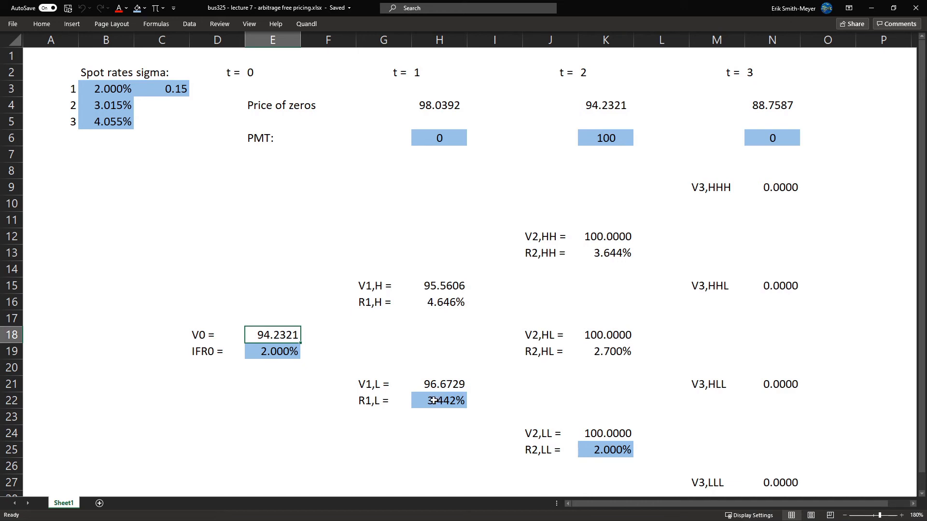
Set the PMT row to a three-year zero's cash flows: 0 at t = 2 and 100 at t = 3
left_click(586, 448)
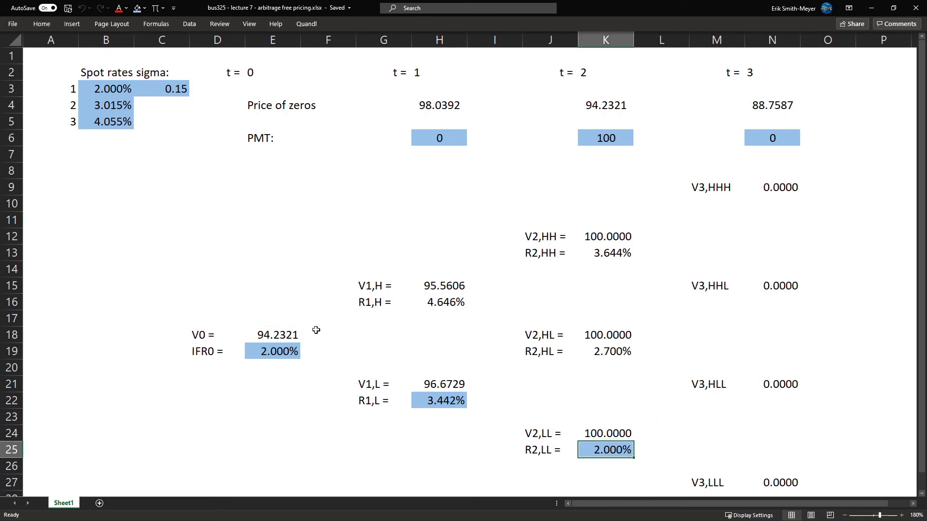
left_click(603, 139)
type("0")
left_click(772, 137)
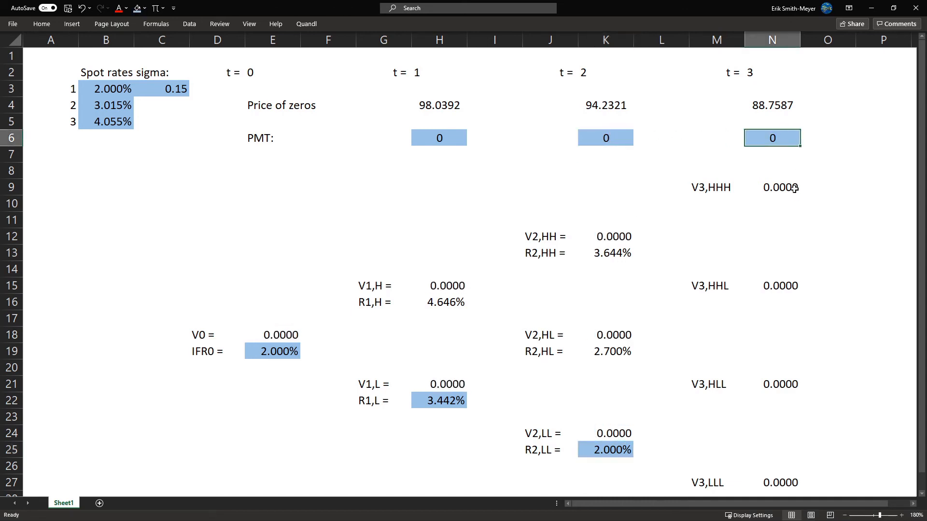
type("100")
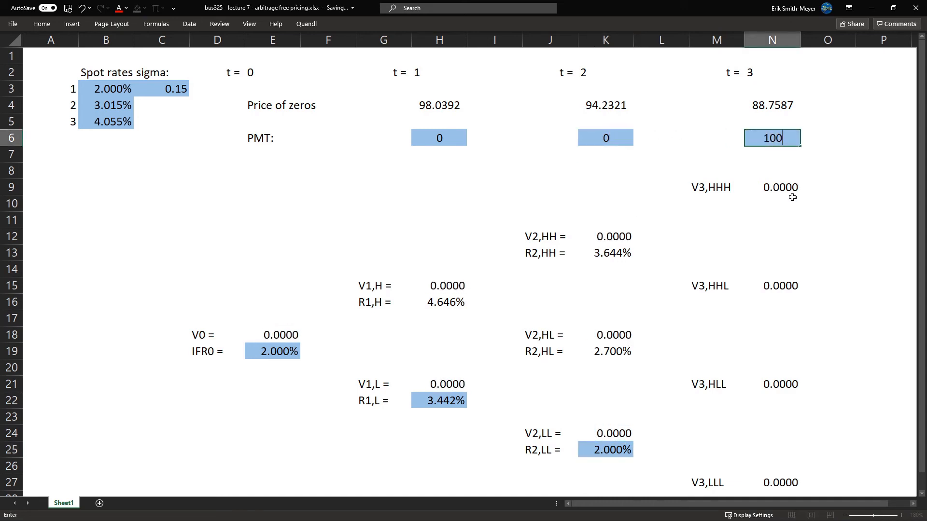
key("Return")
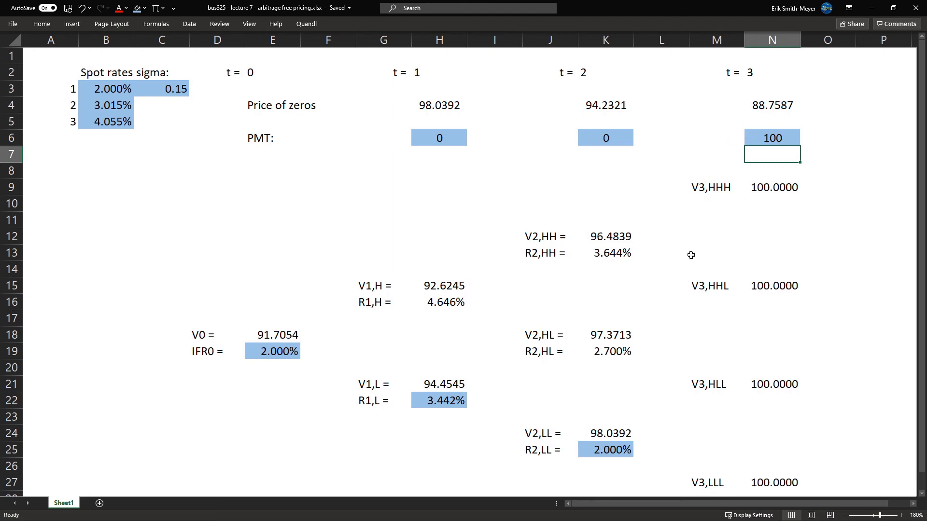
Inspect the R2,LL rate entry in K25 and open Solver with its dialog clear of the tree's t = 1 nodes
left_click(615, 450)
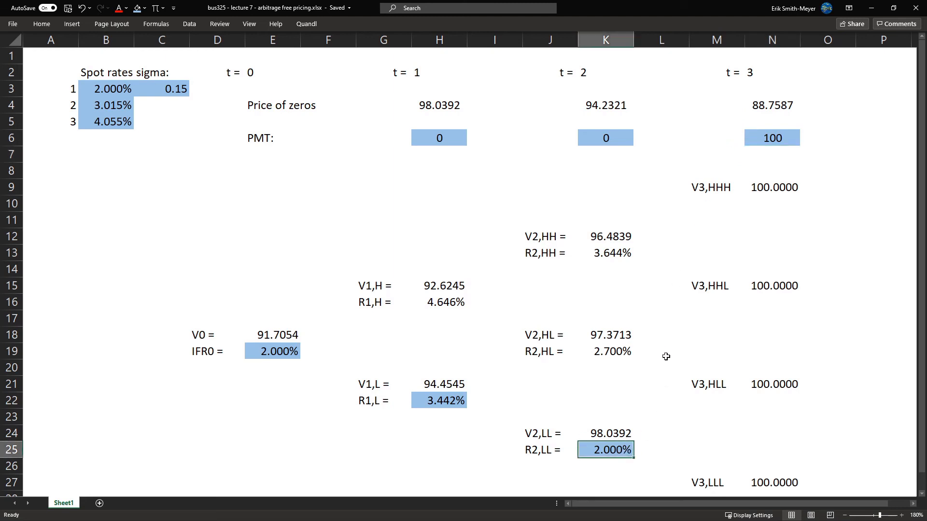
key("F2")
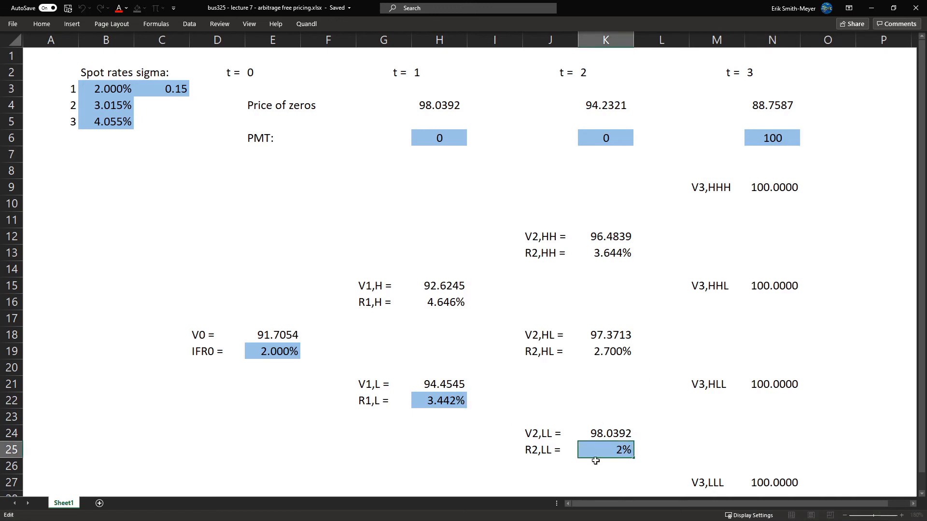
key("Escape")
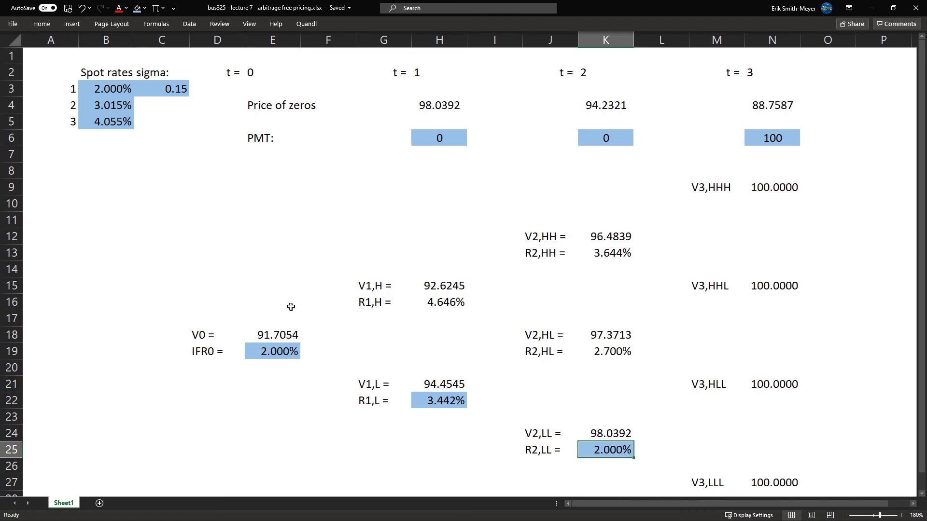
left_click(192, 29)
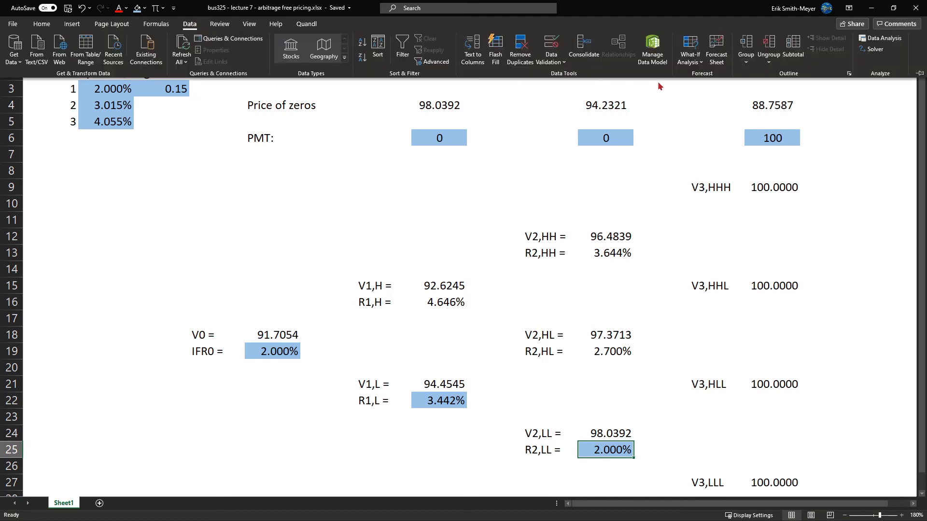
left_click(877, 44)
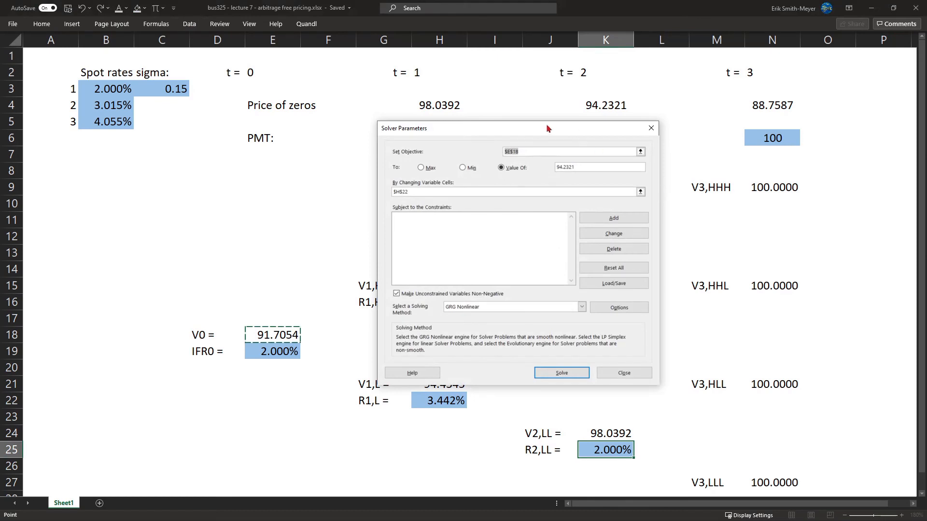
left_click_drag(543, 126, 709, 173)
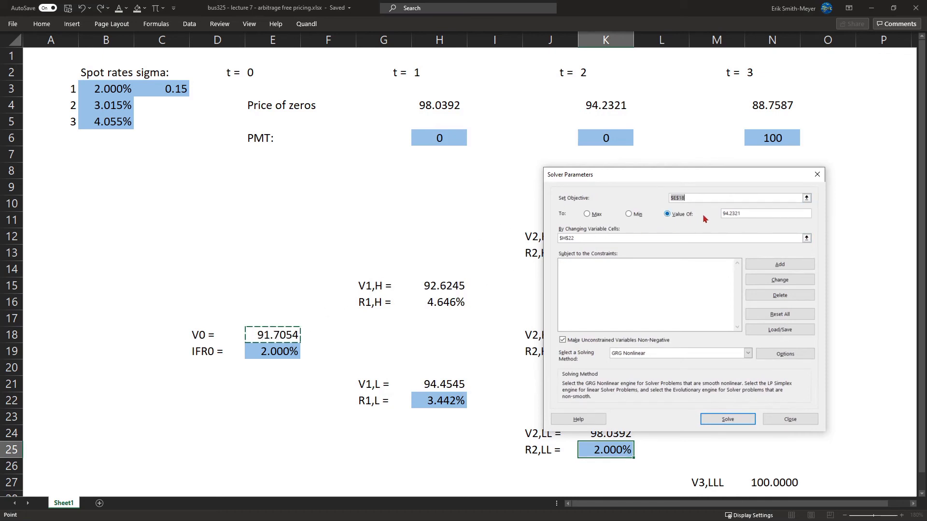
Solve for V0 equal to 88.7587 by changing the R2,LL rate in K25, and keep the solution
left_click(720, 216)
left_click(806, 238)
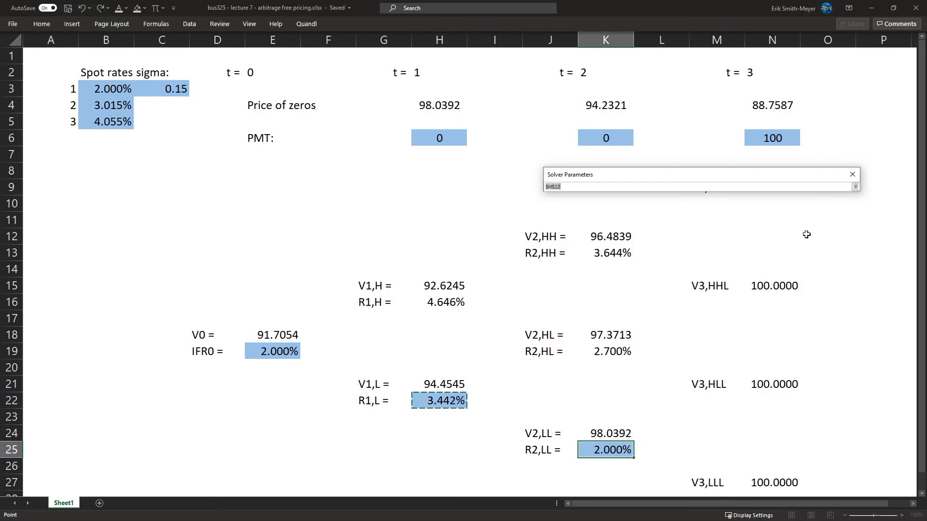
left_click(606, 449)
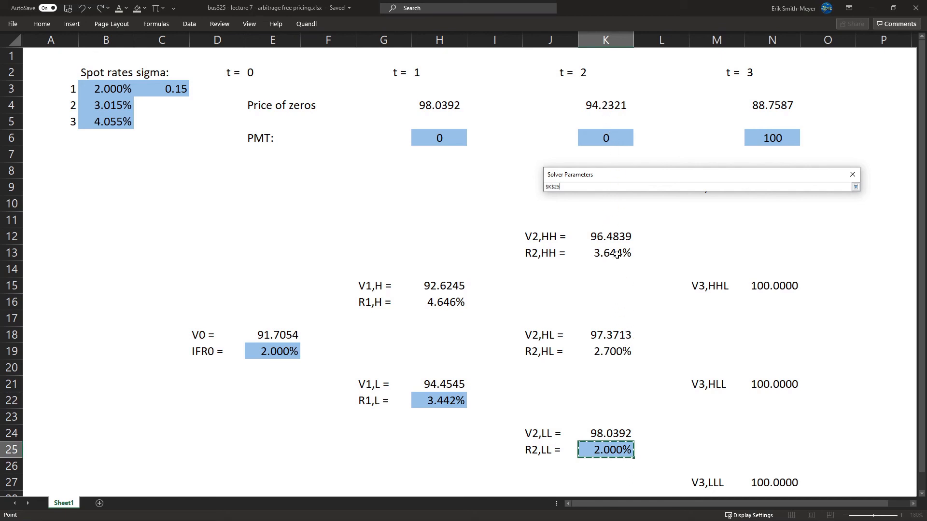
key("Return")
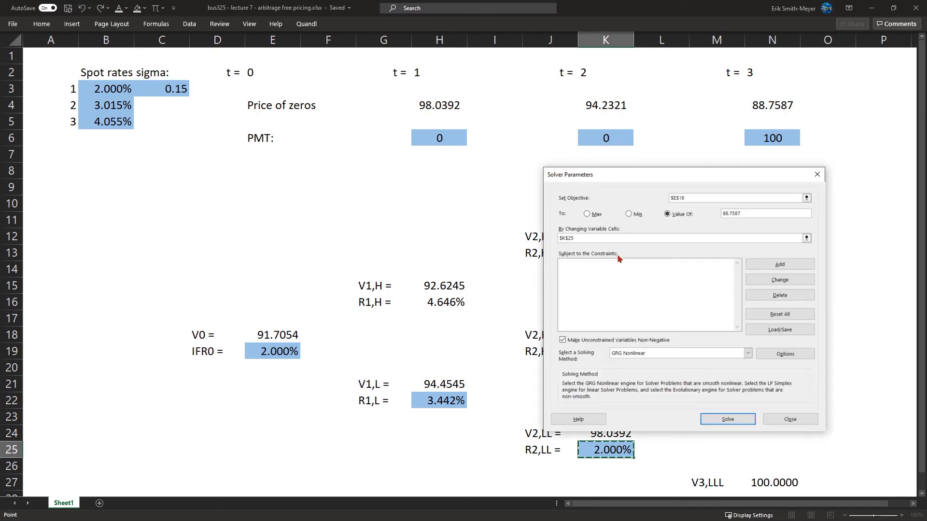
left_click(723, 418)
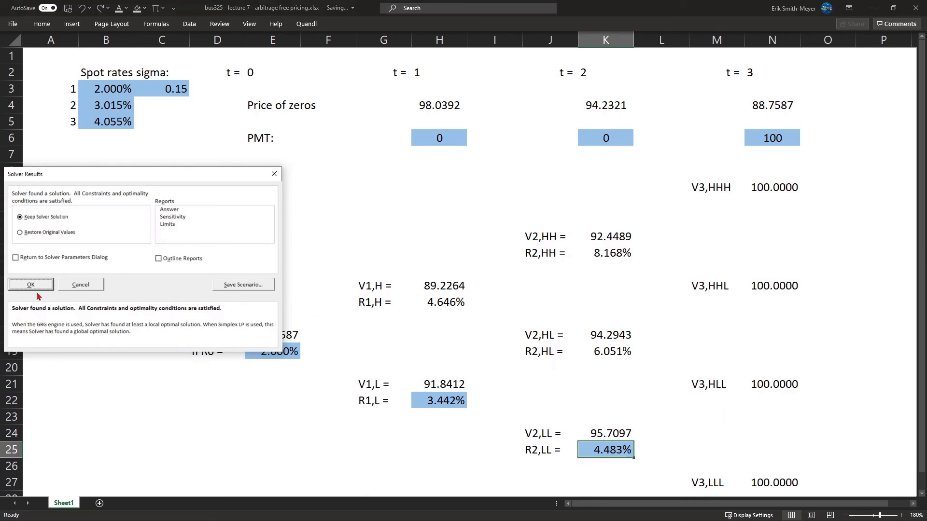
left_click(27, 282)
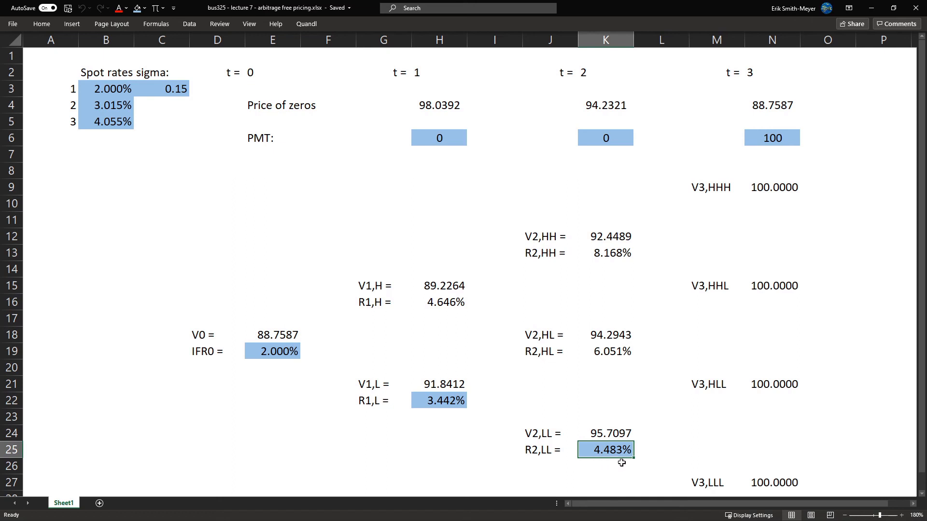
Review R2,HL and R2,HH, compare V0 with the three-year zero price in N4, and revisit the IFR0, R1,L and R2,LL rates
left_click(615, 353)
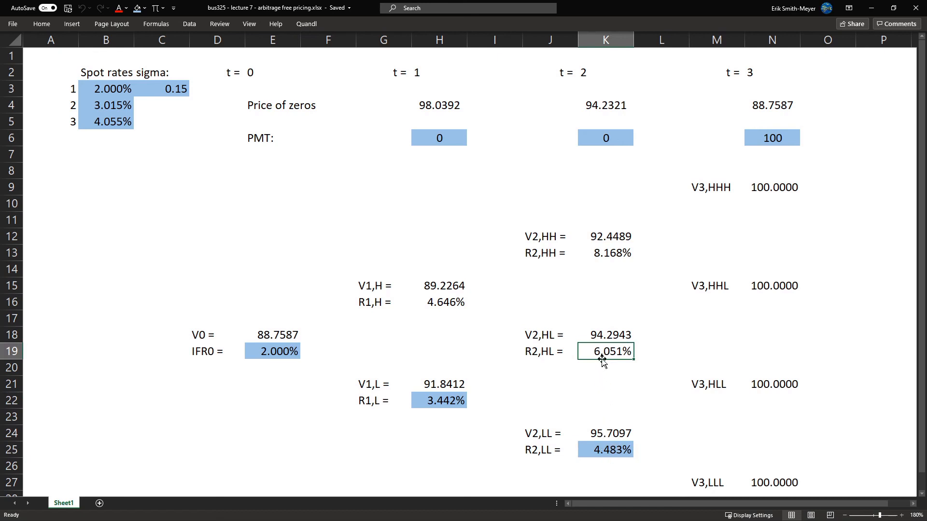
left_click(602, 254)
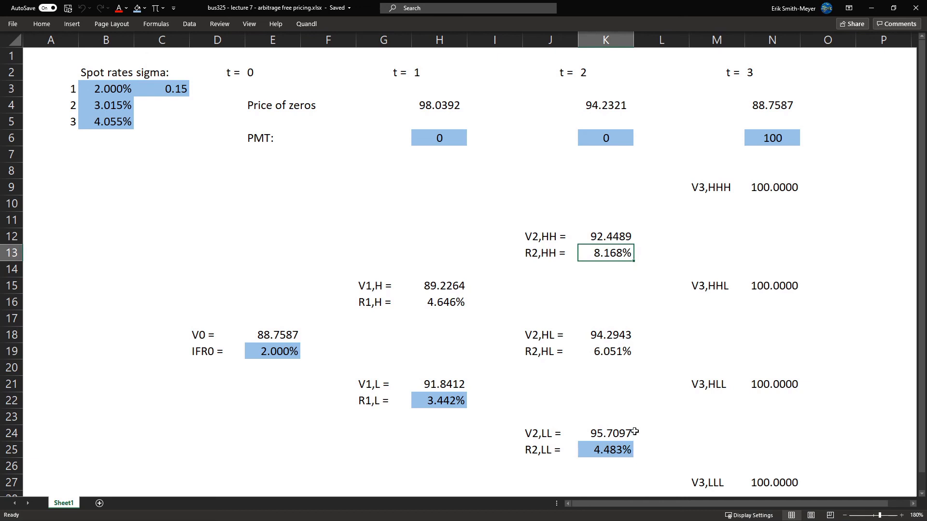
left_click(279, 333)
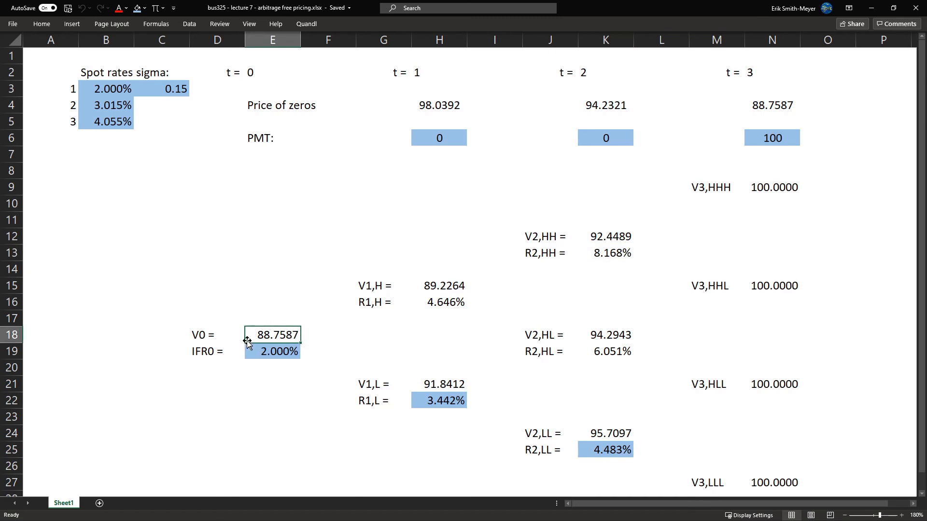
left_click(765, 140)
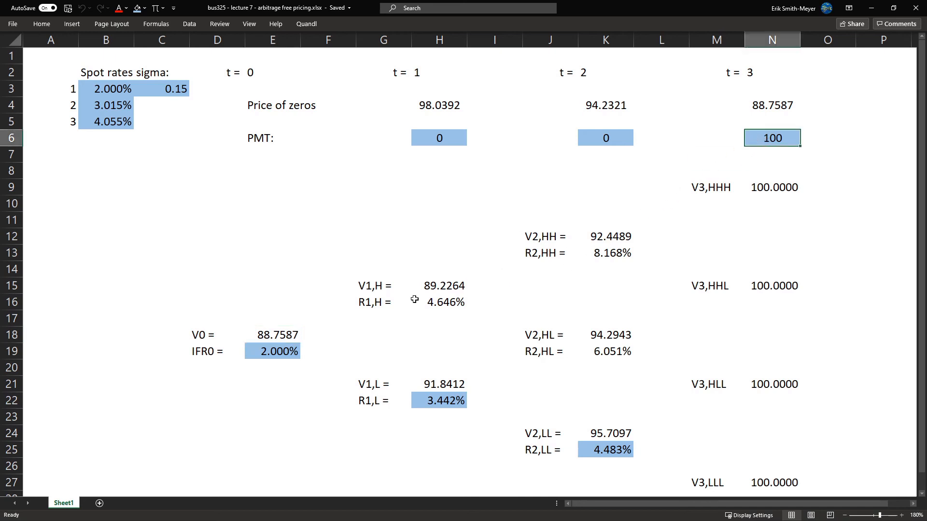
left_click(258, 334)
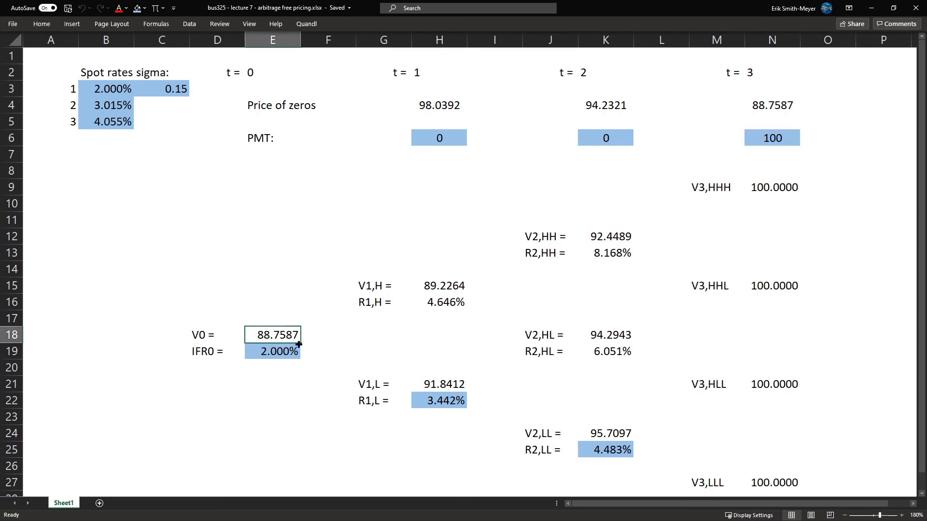
left_click(768, 106)
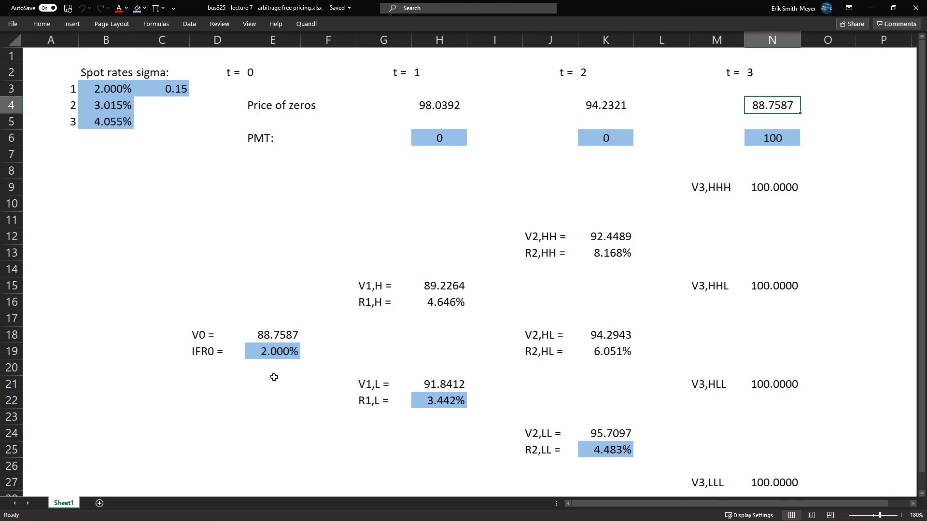
left_click(269, 355)
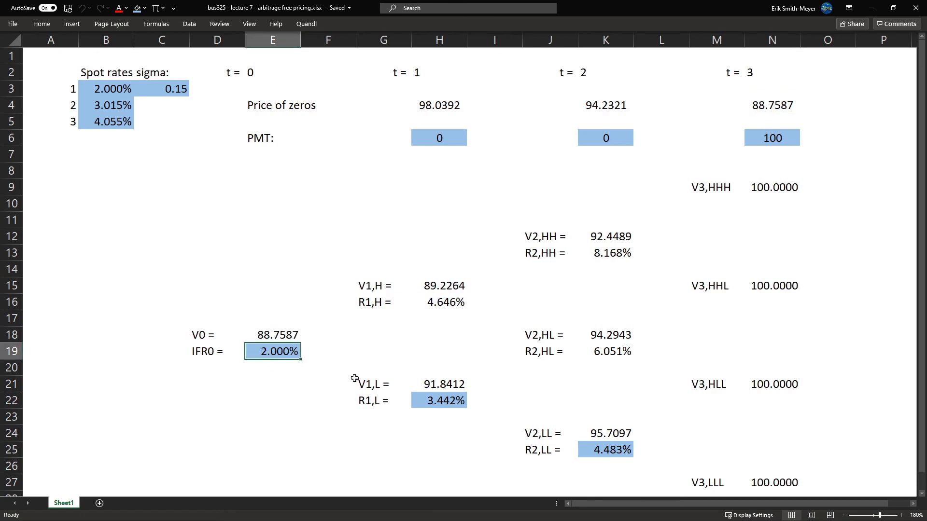
left_click(449, 402)
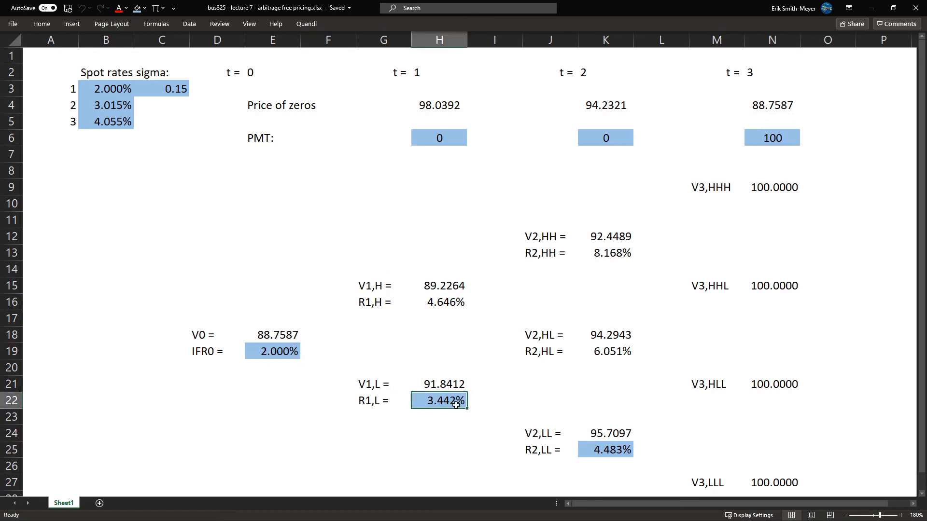
left_click(594, 448)
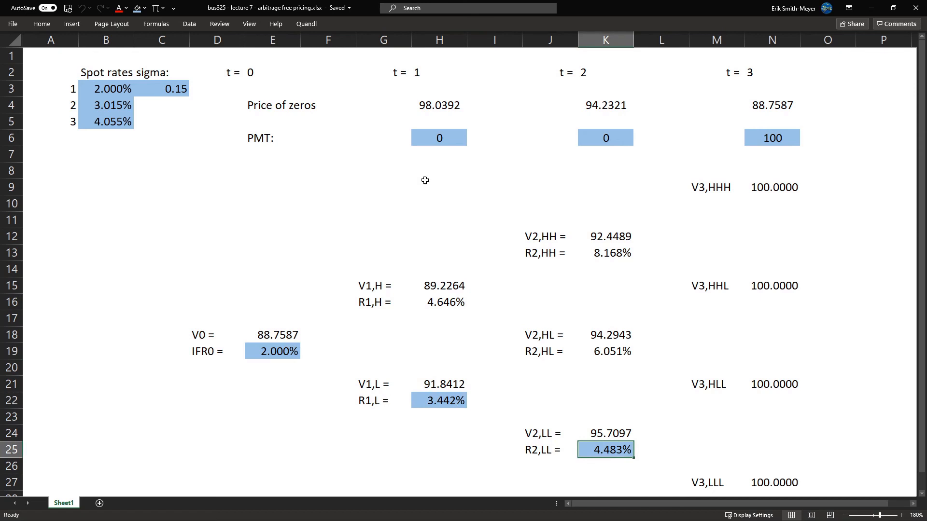
Set the PMT row to a coupon bond's cash flows: 5 at t = 1, 5 at t = 2 and 105 at t = 3
left_click(433, 140)
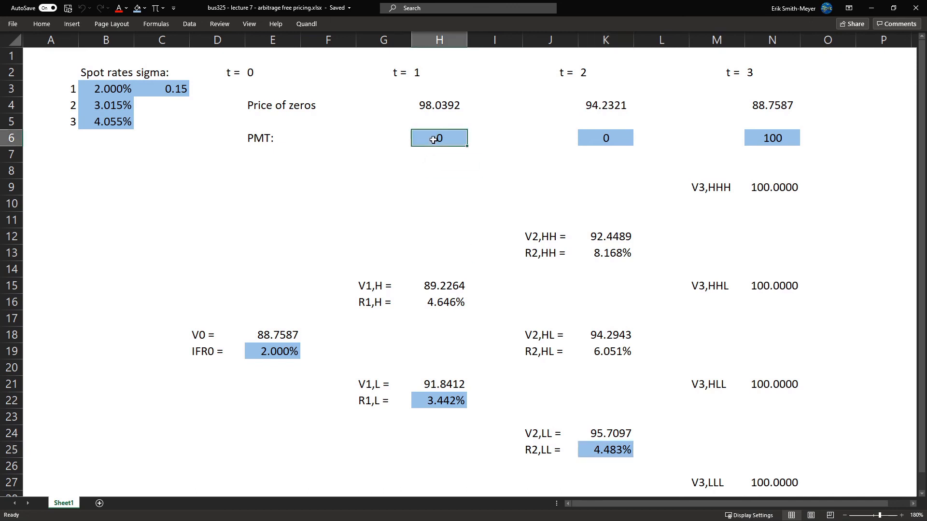
type("5")
left_click(601, 139)
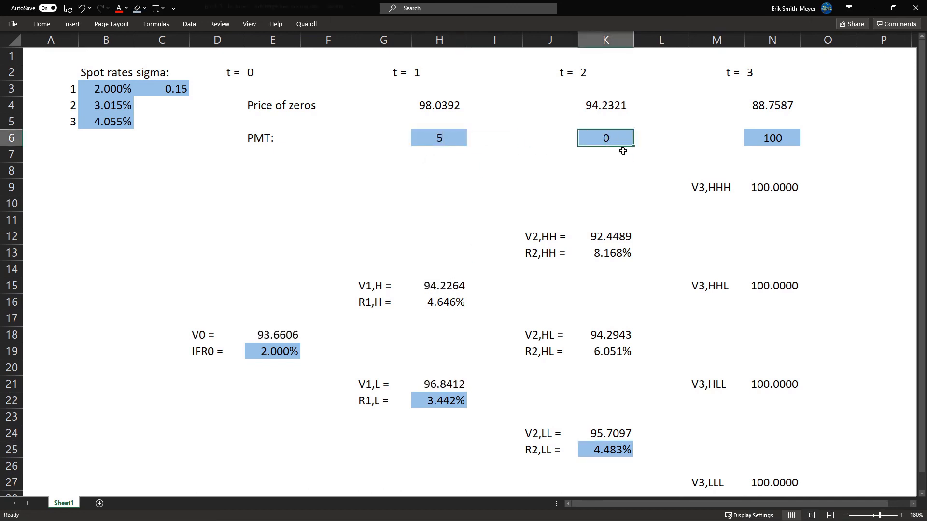
type("5")
left_click(761, 138)
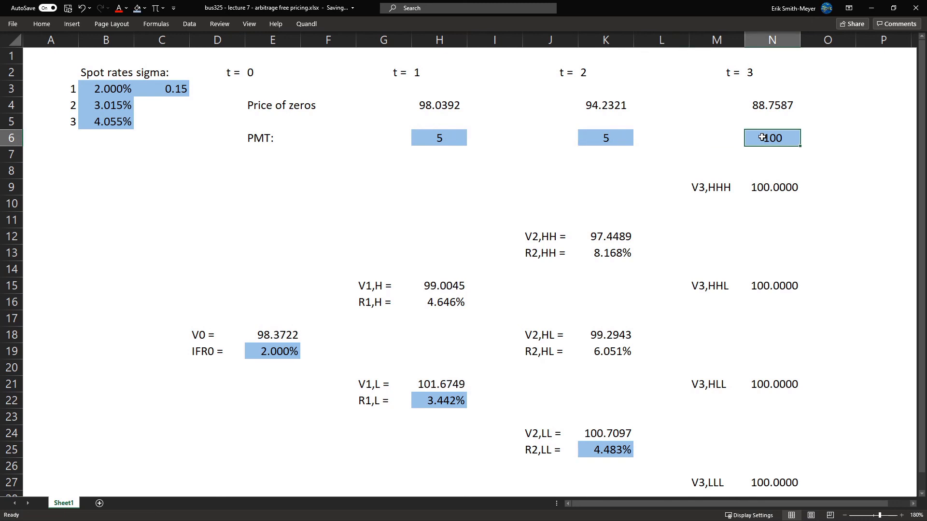
type("10")
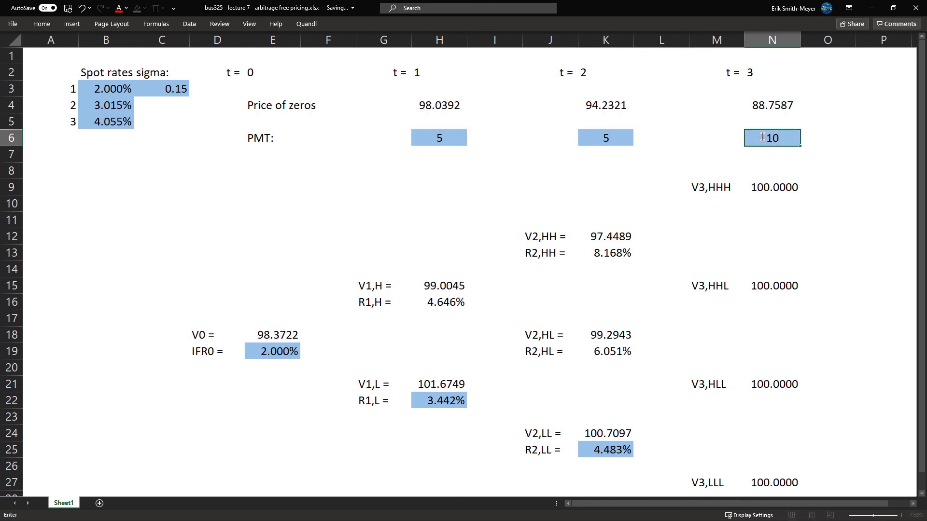
type("5")
key("Return")
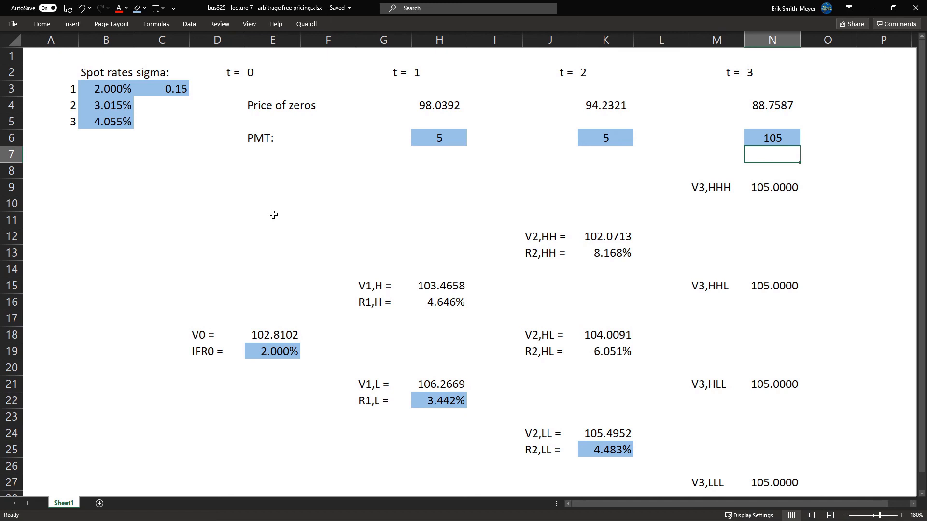
In H8, discount the t = 1 payment at the one-year spot rate with =H6/(B3+1)
left_click(440, 172)
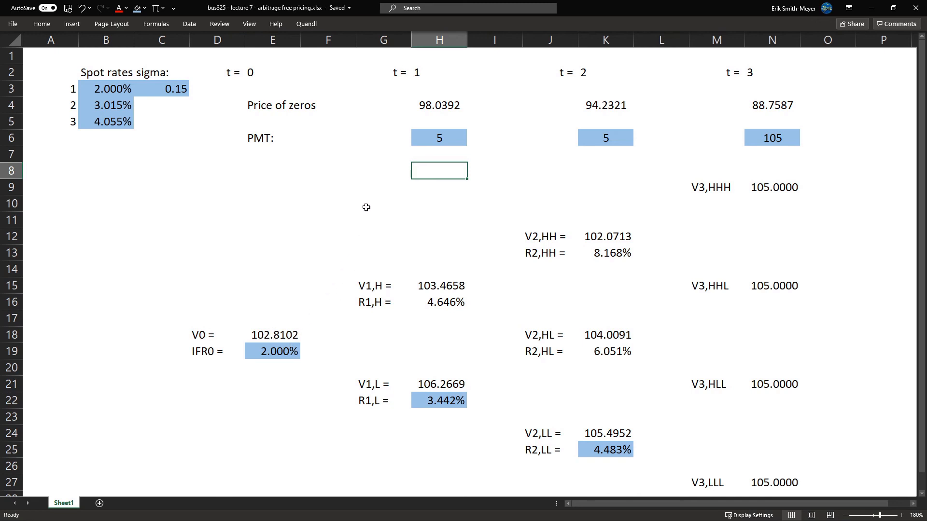
type("=")
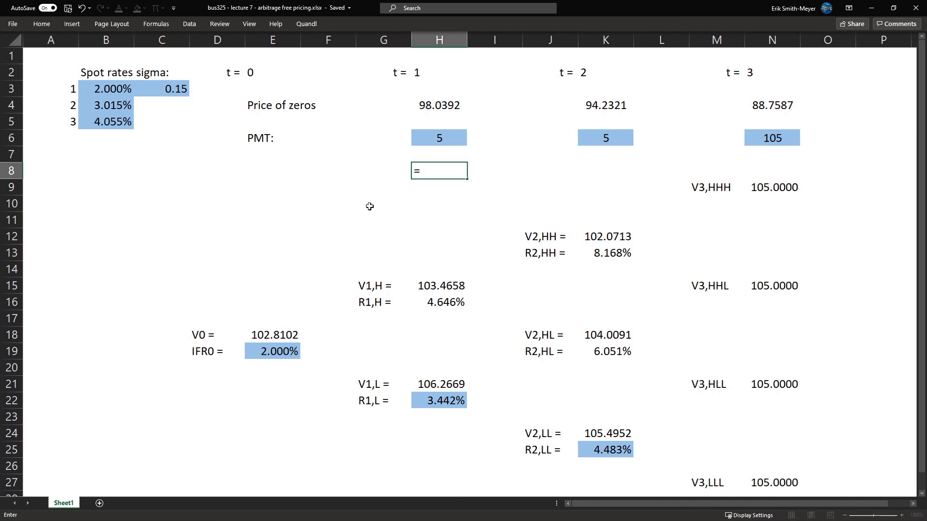
left_click(443, 138)
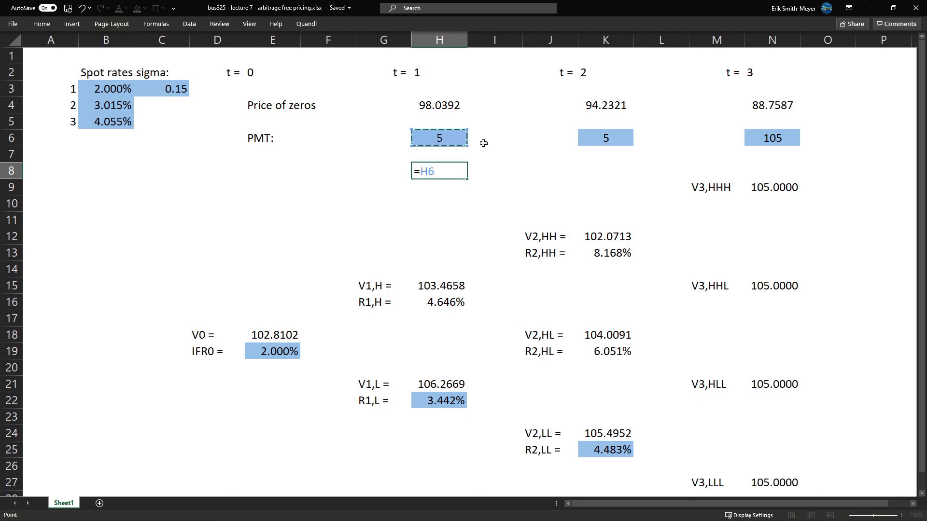
type("/(")
left_click(109, 89)
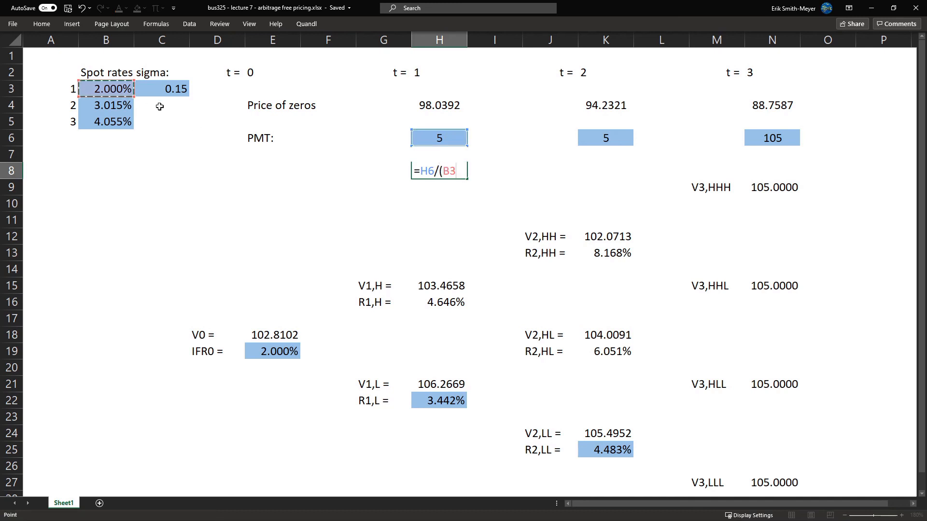
type("+1")
key("Return")
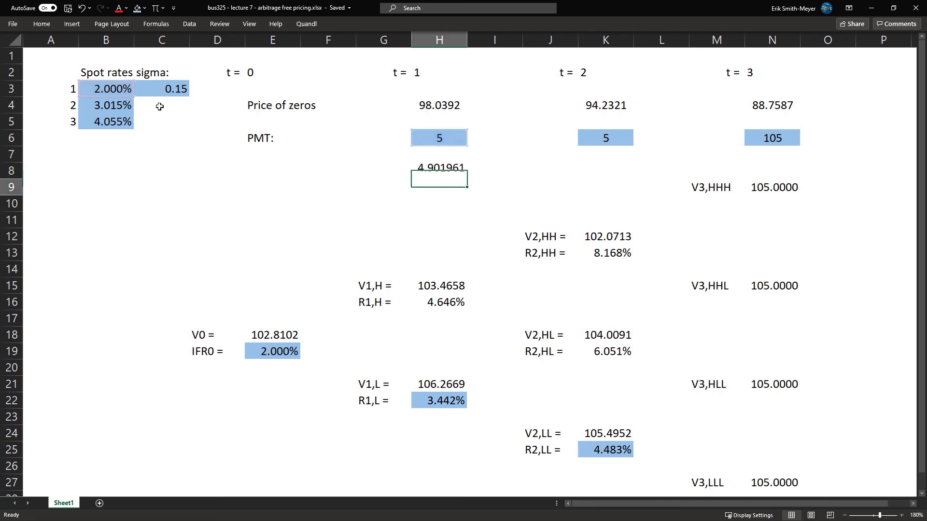
In K8, discount the t = 2 payment at the two-year spot rate with =K6/(1+B4)^K2
left_click(594, 172)
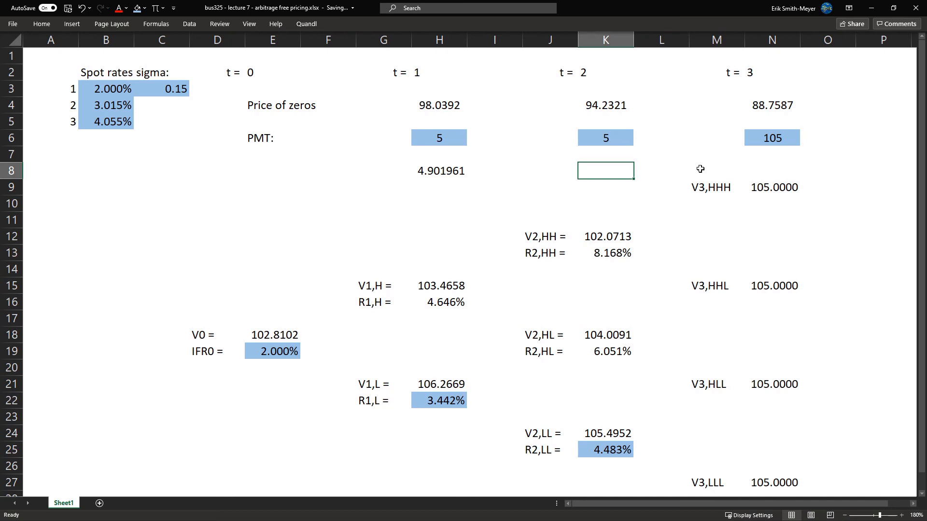
type("=")
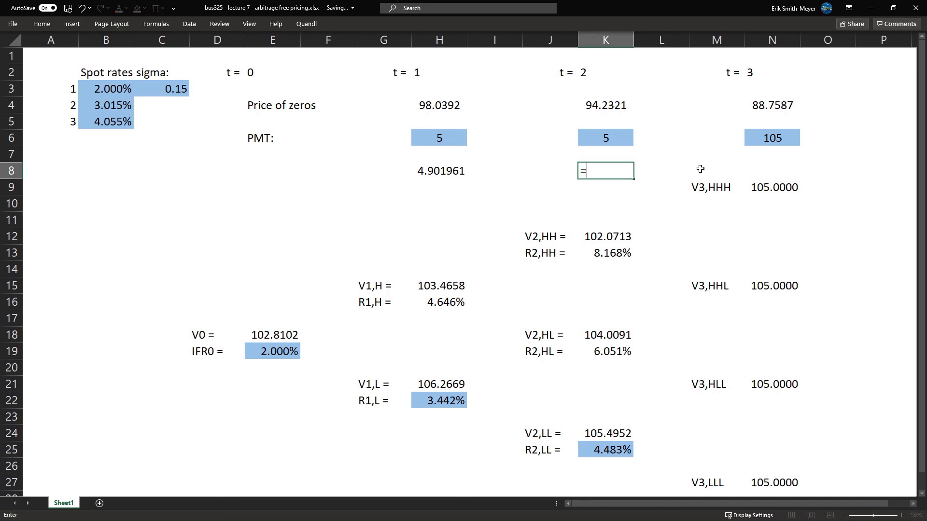
left_click(617, 137)
type("/(")
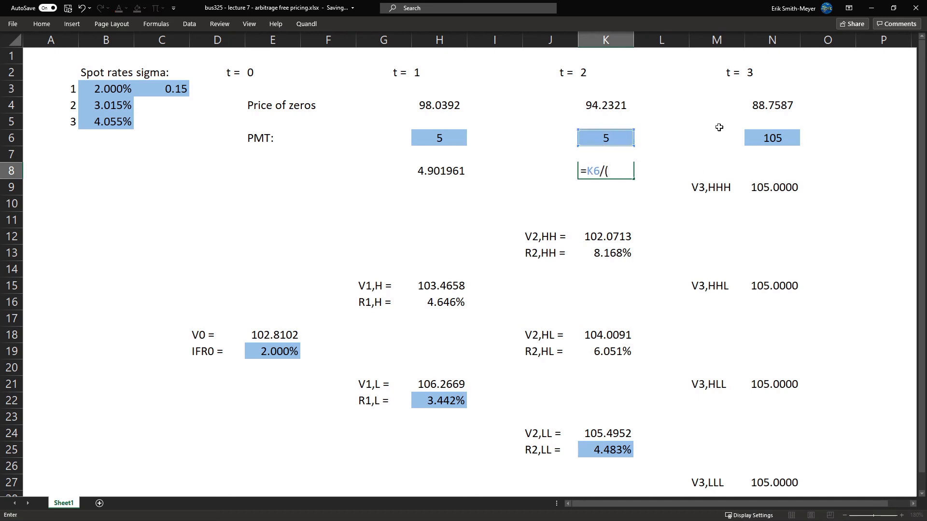
type("1+")
left_click(122, 104)
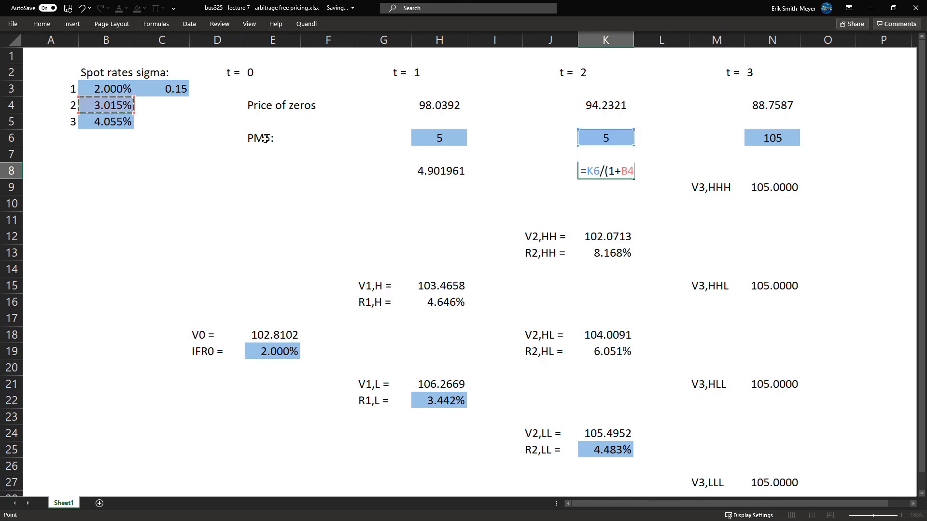
type(")^")
left_click(595, 75)
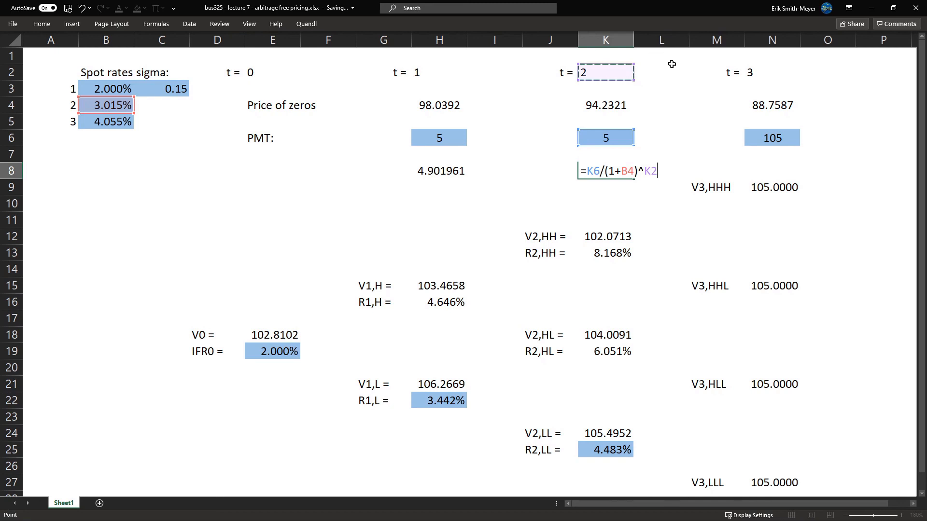
key("Return")
key("Up")
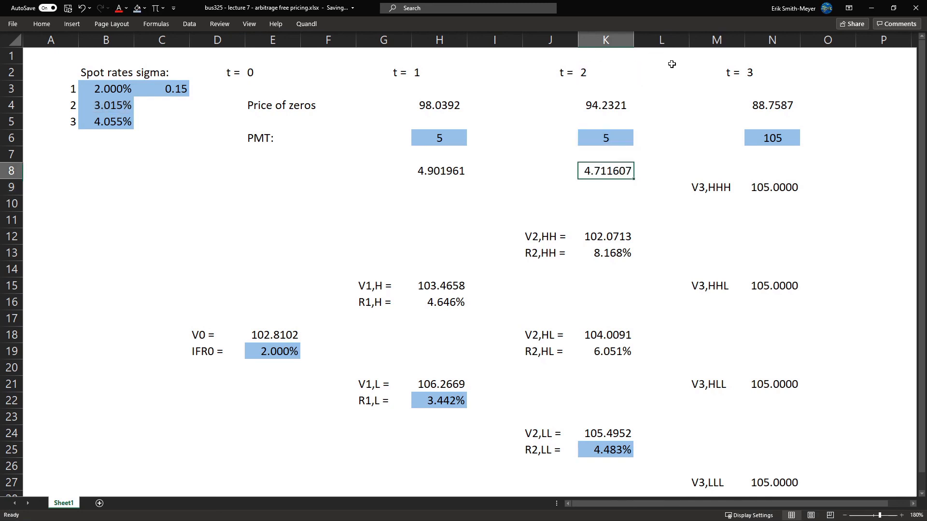
In N8, discount the t = 3 payment at the three-year spot rate with =N6/(B5+1)^N2
key("Right")
key("Right")
key("Right")
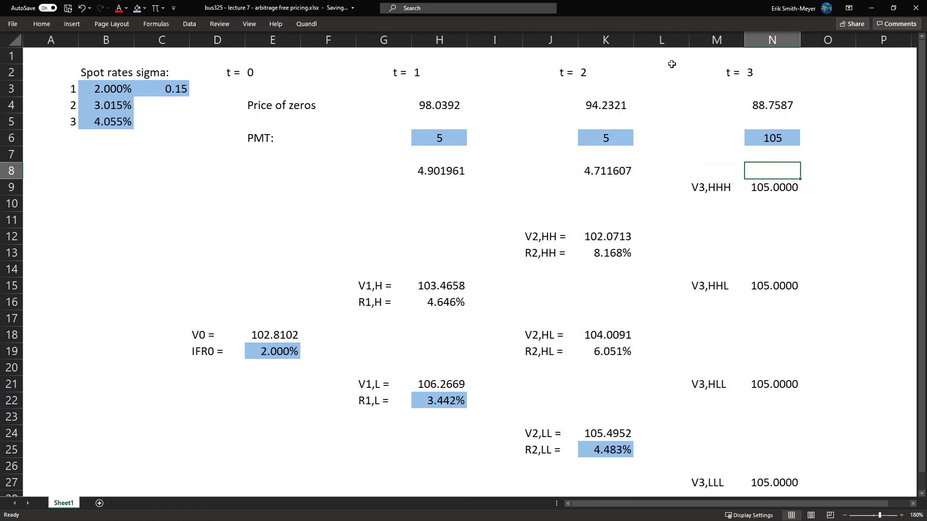
type("=")
key("Up")
key("Up")
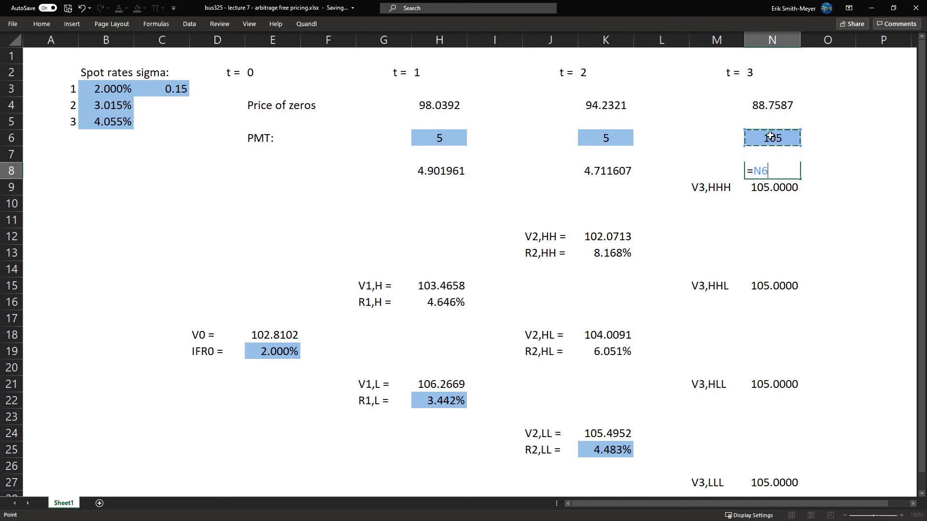
type("/")
left_click(109, 124)
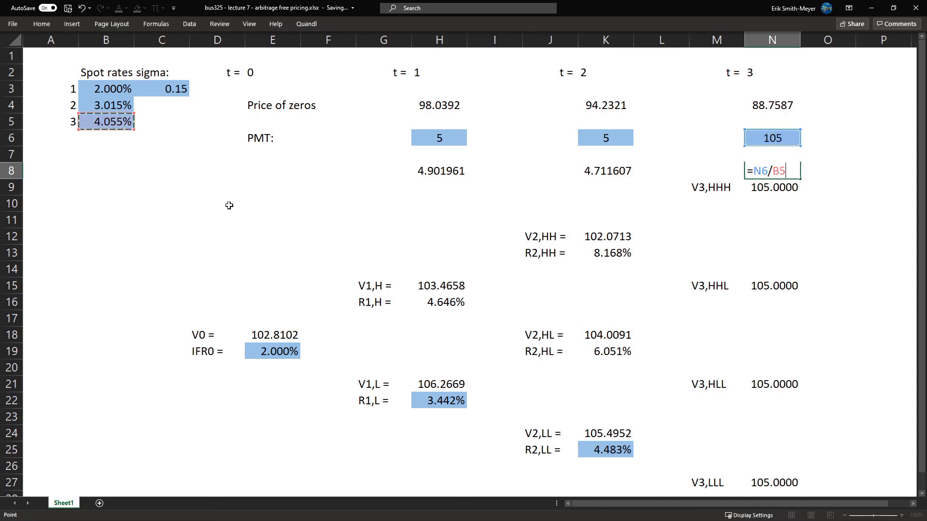
key("BackSpace")
key("BackSpace")
type("(")
left_click(106, 122)
type("+1)^")
left_click(805, 71)
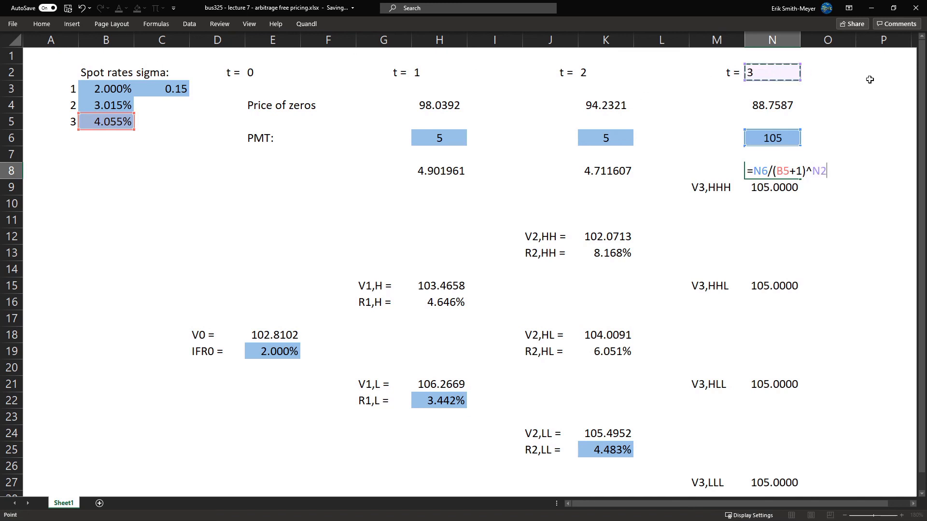
key("Return")
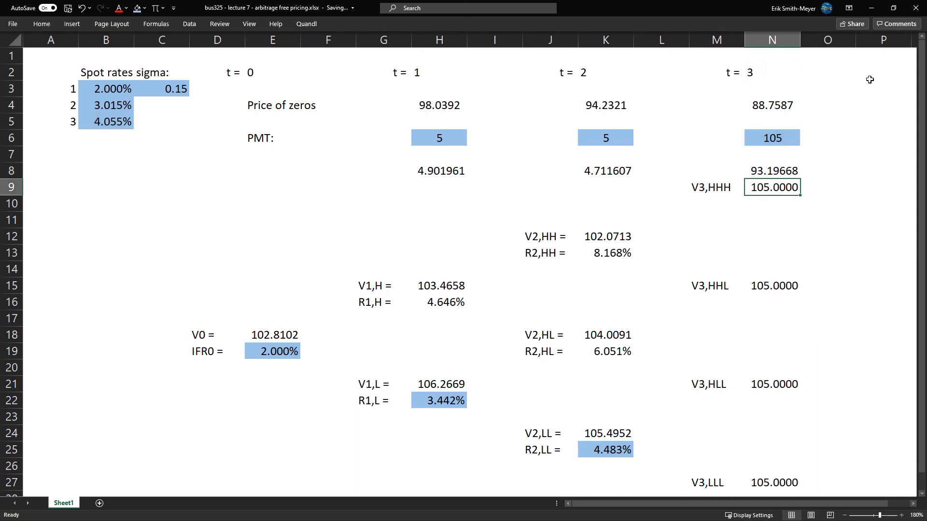
Format E8:N8 with the Number category's two-decimal format
key("Up")
key("shift+Left")
key("shift+Left")
key("shift+Left")
key("shift+Left")
key("shift+Left")
key("shift+Left")
key("shift+Left")
key("shift+Left")
key("shift+Left")
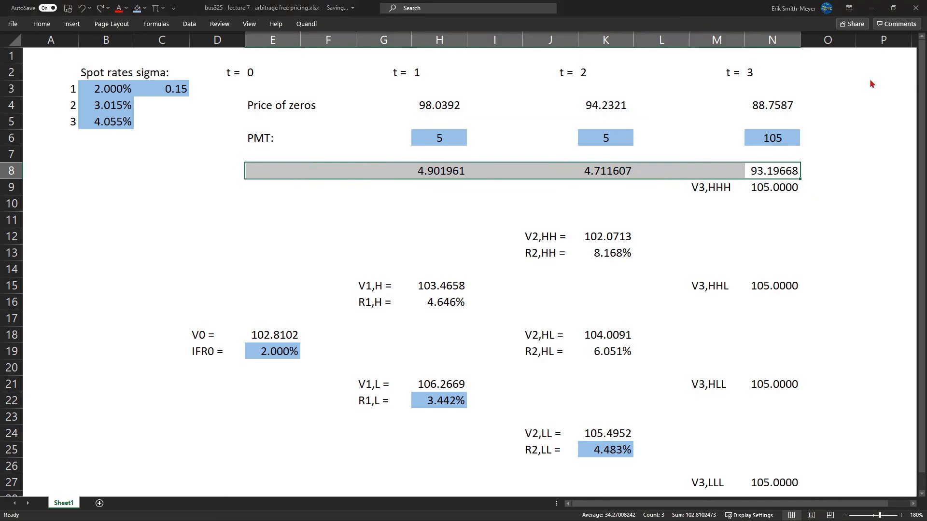
key("ctrl+1")
key("ctrl+shift+Tab")
key("ctrl+shift+Tab")
key("ctrl+shift+Tab")
key("ctrl+shift+Tab")
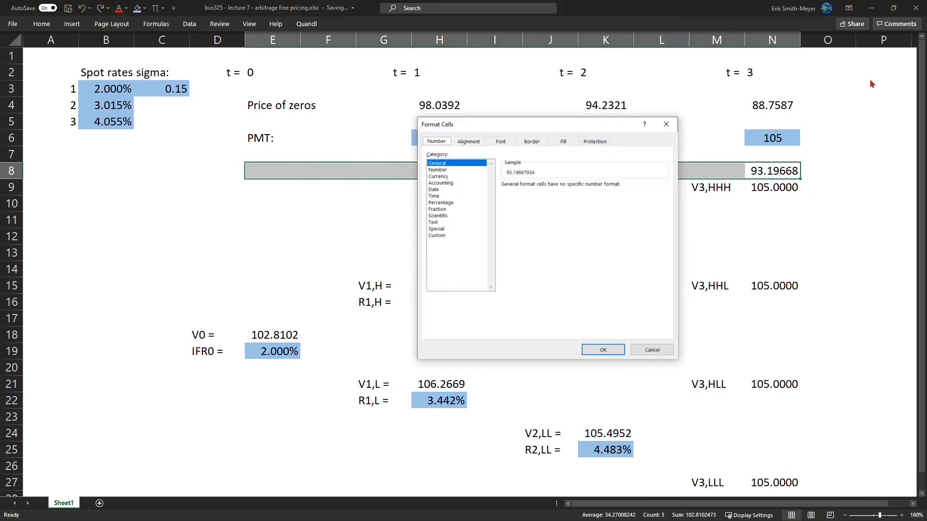
key("Tab")
key("Down")
key("Return")
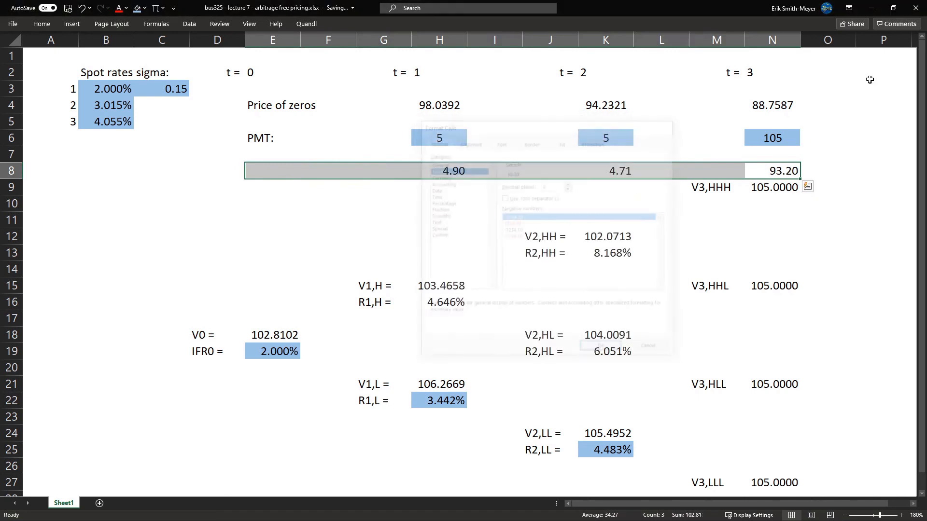
In E8, total the discounted payments by summing H8:N8
key("Left")
key("Left")
key("Left")
key("Left")
key("Left")
key("Left")
key("Left")
key("Left")
key("Left")
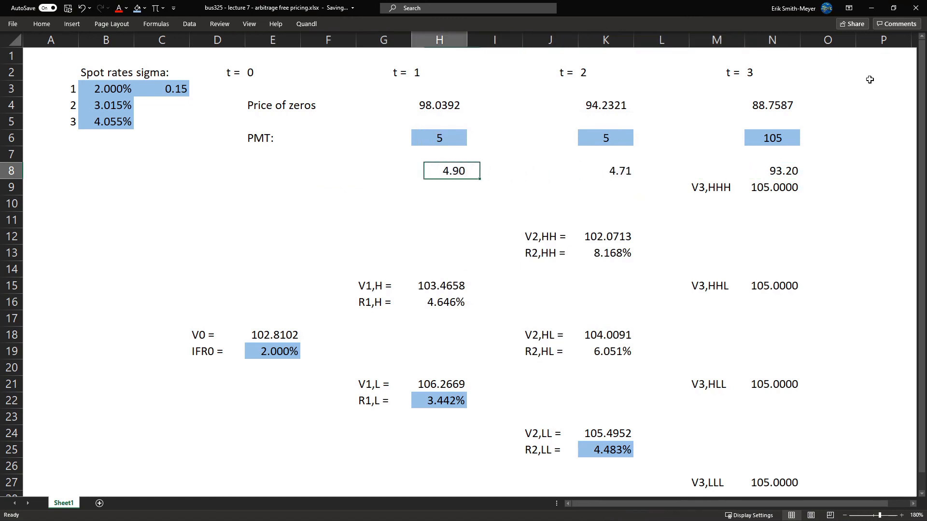
type("=")
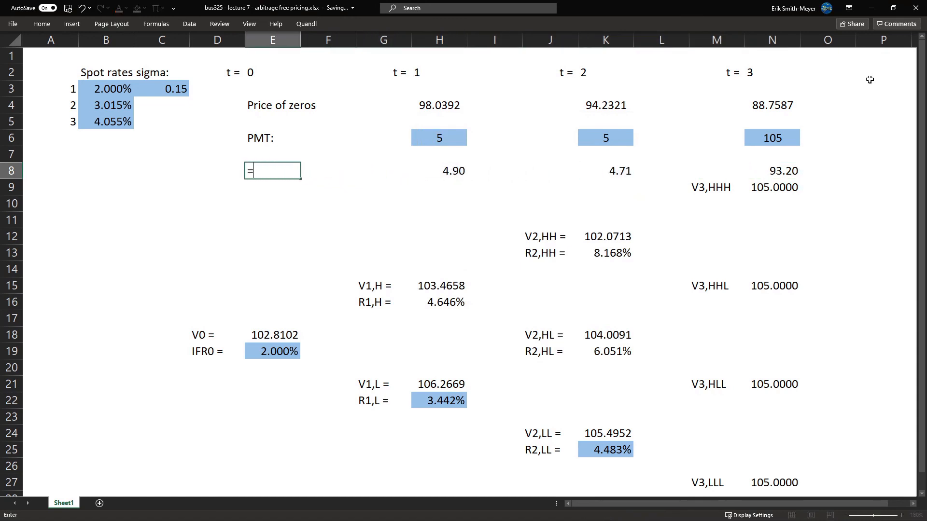
type("sum(")
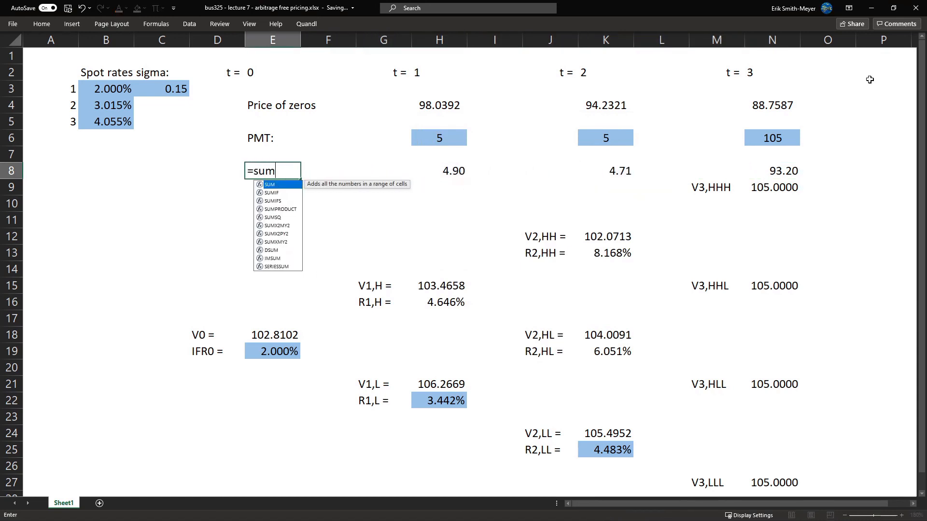
key("Right")
key("Right")
key("Right")
key("Right")
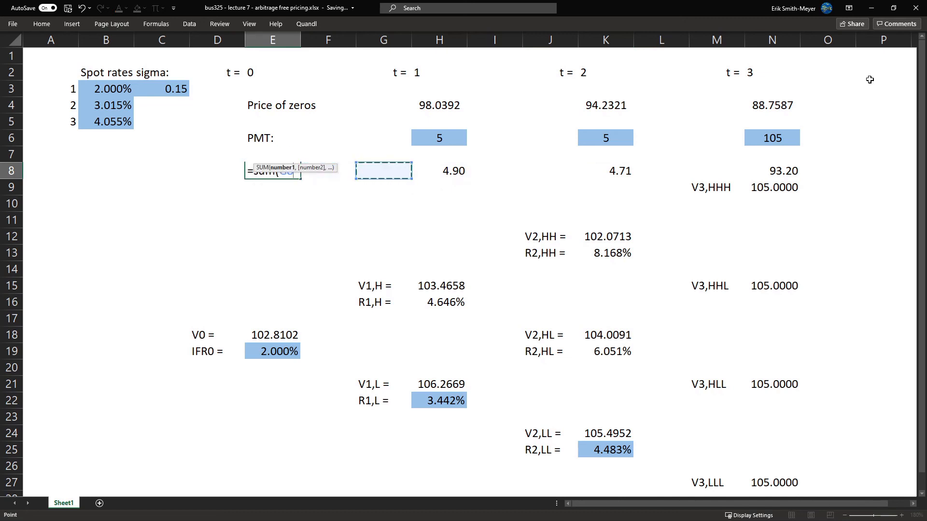
key("Left")
key("shift+Right")
key("shift+Right")
key("shift+Right")
key("shift+Right")
key("shift+Right")
key("shift+Right")
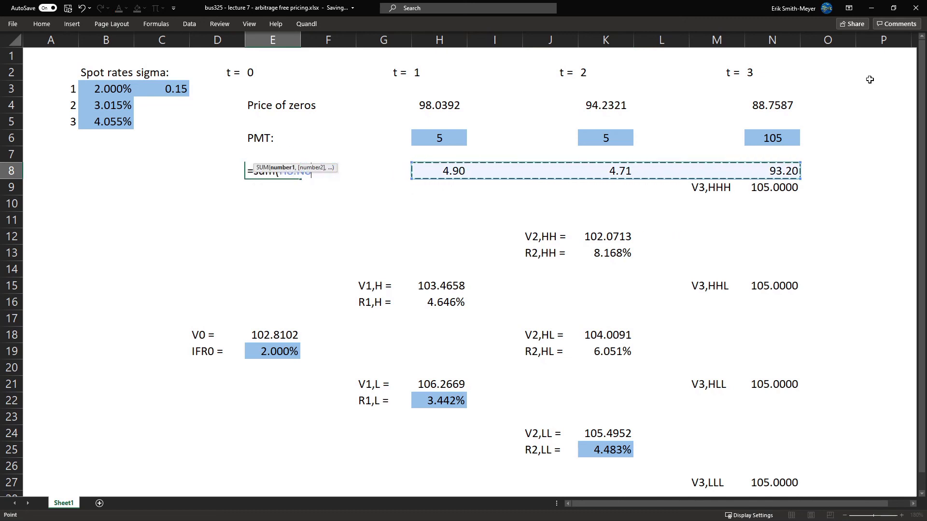
key("Return")
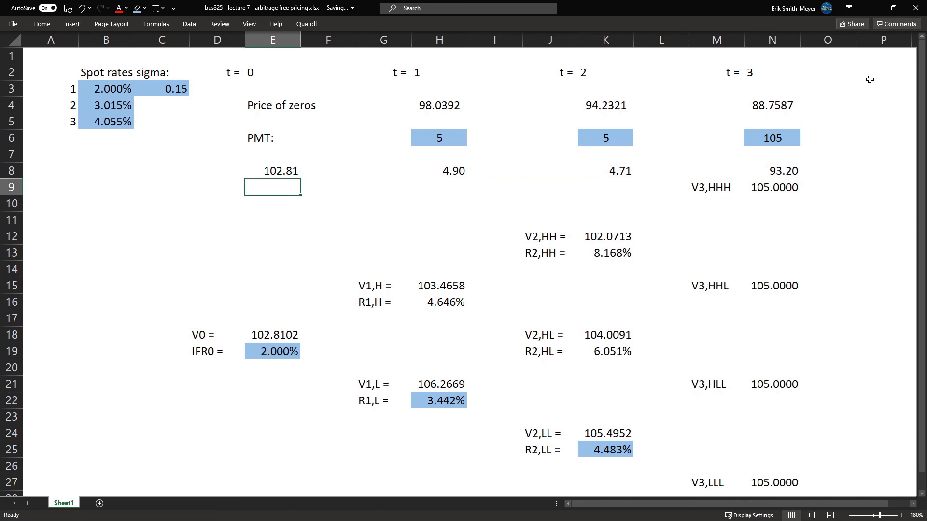
key("Up")
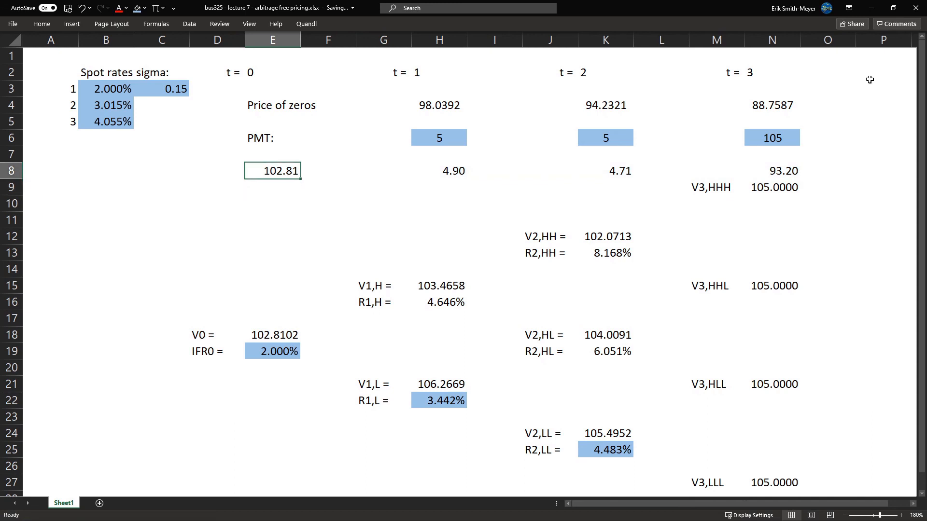